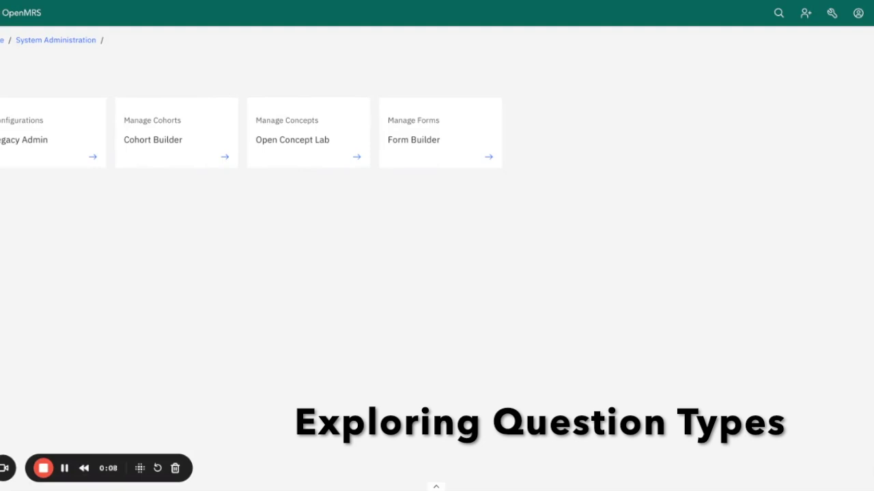
Open the Form Builder, search the forms for "exa" and open the Covid 19 Examinations form.
left_click(412, 142)
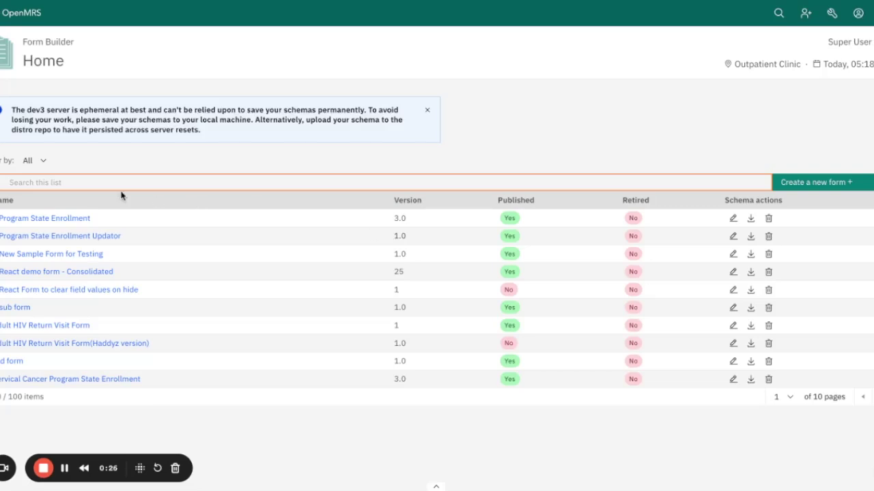
left_click(103, 183)
type("exa")
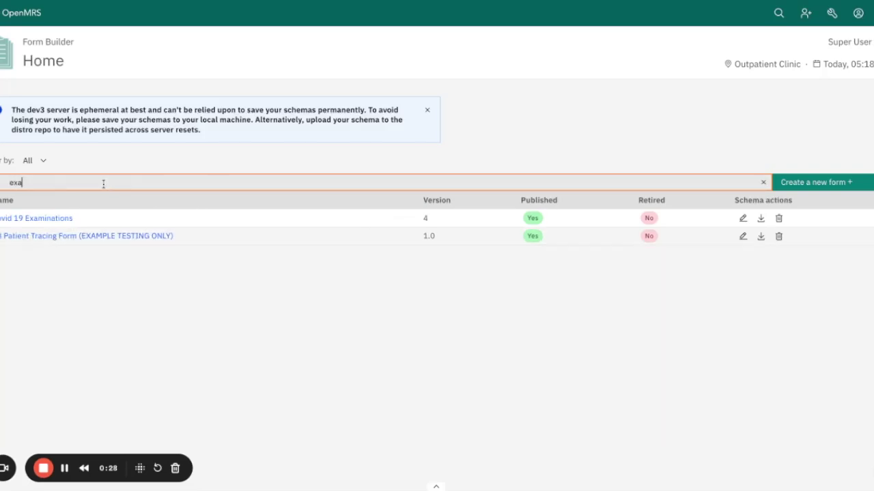
left_click(43, 222)
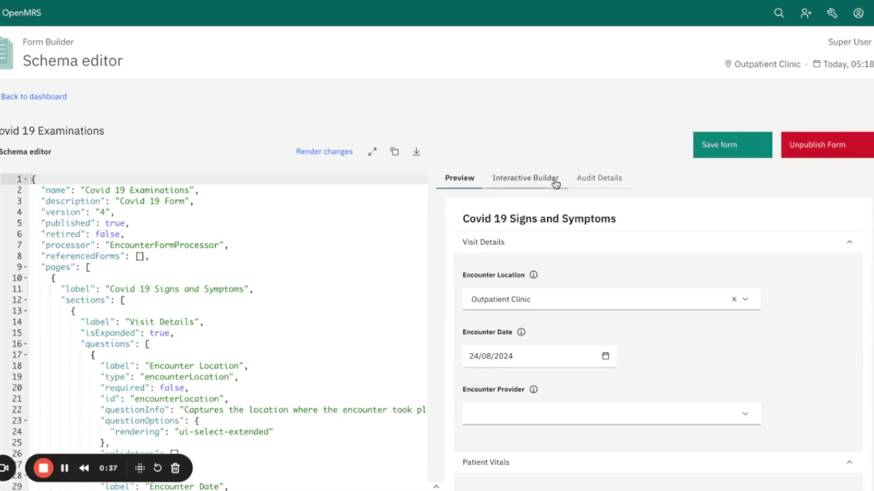
scroll(550, 121, "down", 1)
scroll(550, 123, "down", 1)
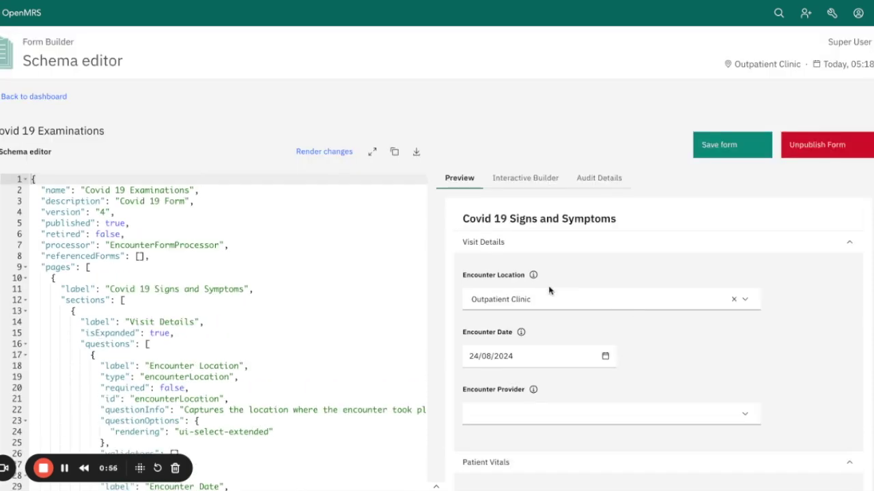
Read the Encounter Location help text, clear the field and browse its list of selectable locations.
mouse_move(533, 276)
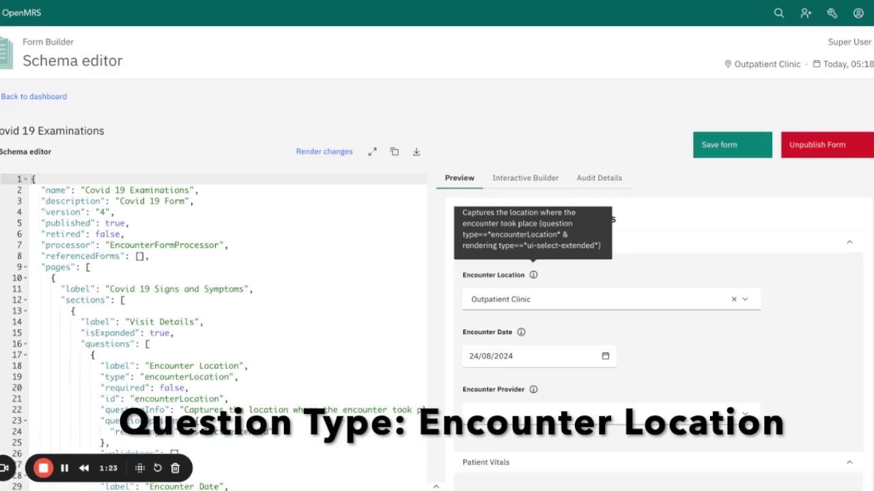
left_click(734, 301)
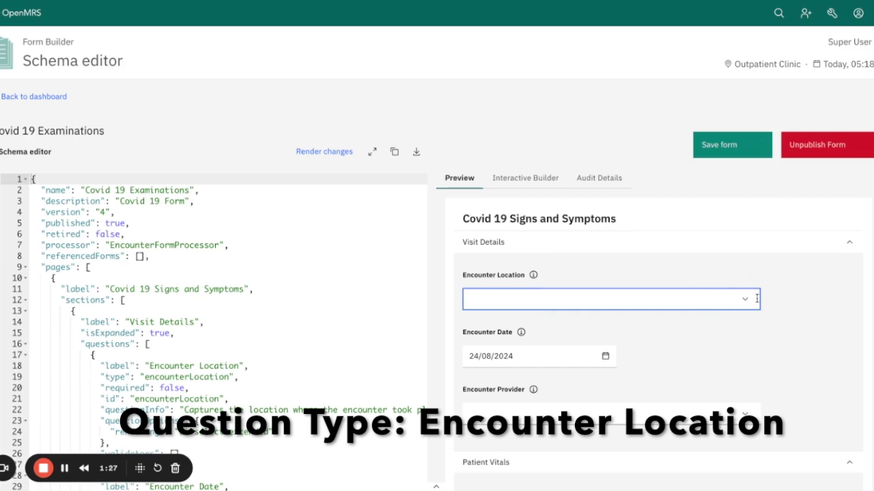
left_click(745, 301)
scroll(672, 340, "down", 3)
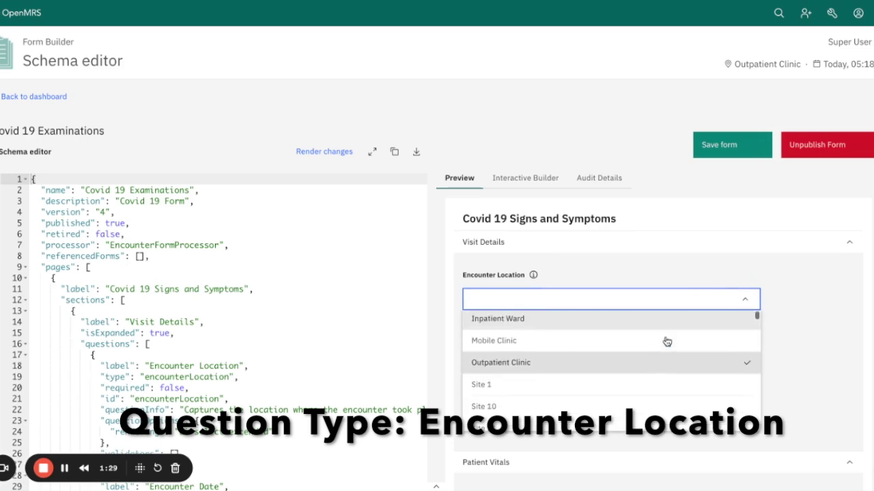
scroll(667, 341, "down", 5)
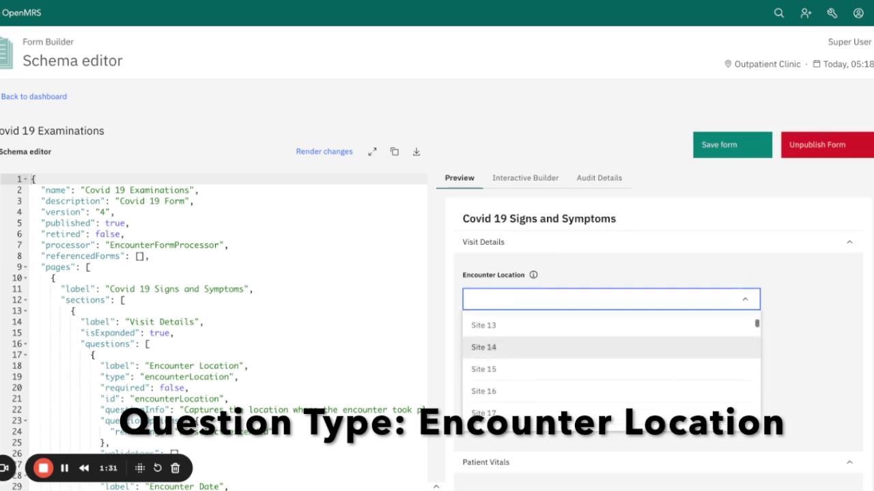
scroll(611, 361, "down", 3)
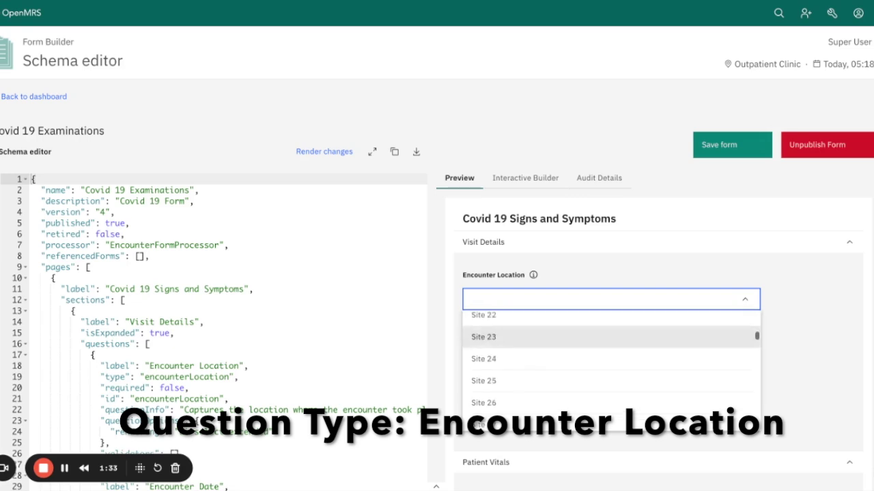
scroll(610, 338, "down", 3)
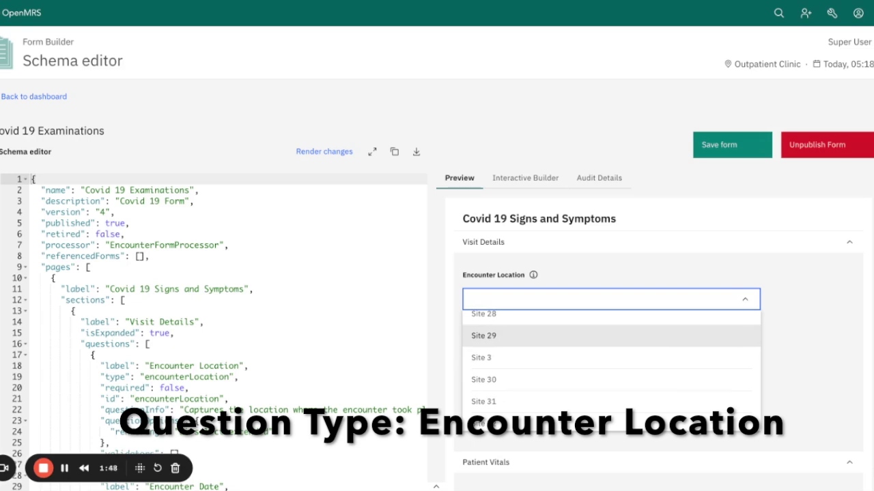
left_click(633, 278)
Inspect the Encounter Location question's type and rendering settings in the interactive builder, closing them without changes.
left_click(515, 176)
scroll(540, 284, "down", 1)
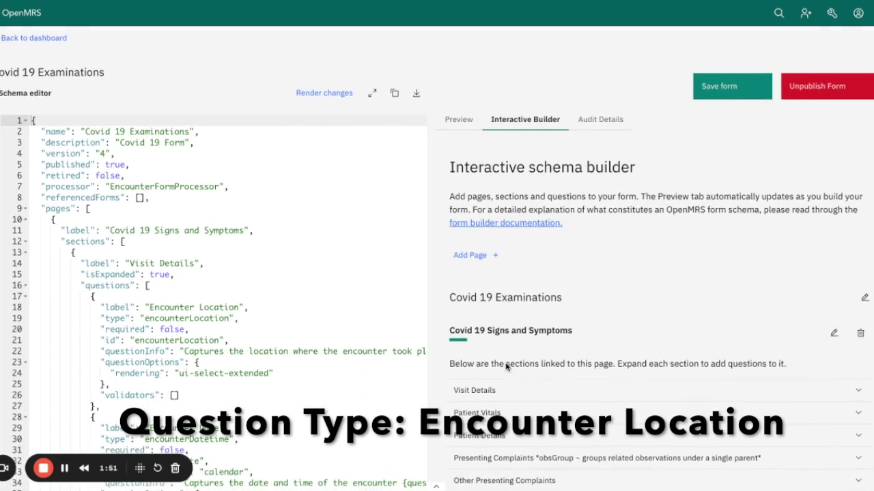
left_click(471, 390)
scroll(494, 412, "down", 2)
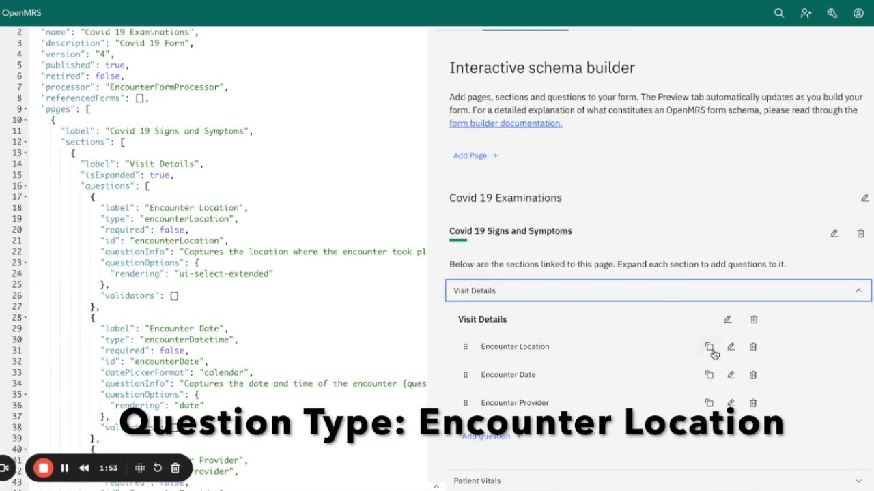
left_click(728, 346)
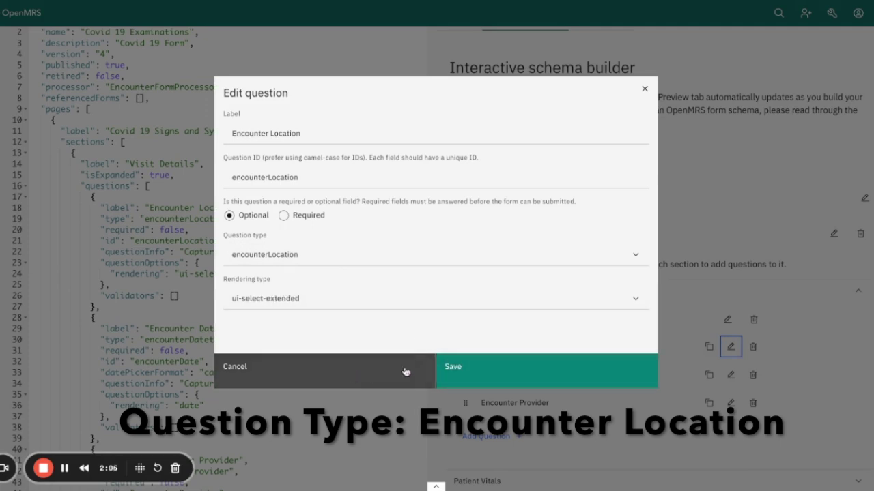
left_click(366, 380)
Return to the form preview, check the Encounter Date help text and set the date to 01/08/2024.
scroll(341, 218, "up", 3)
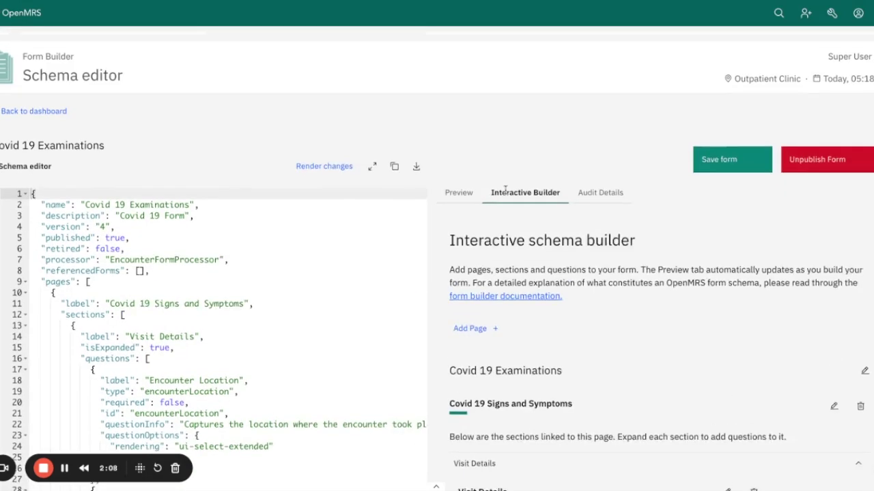
left_click(459, 177)
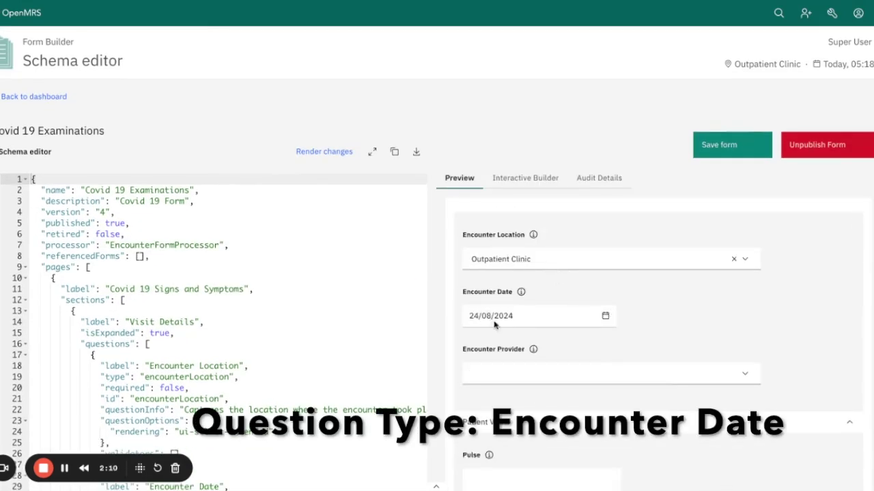
mouse_move(521, 294)
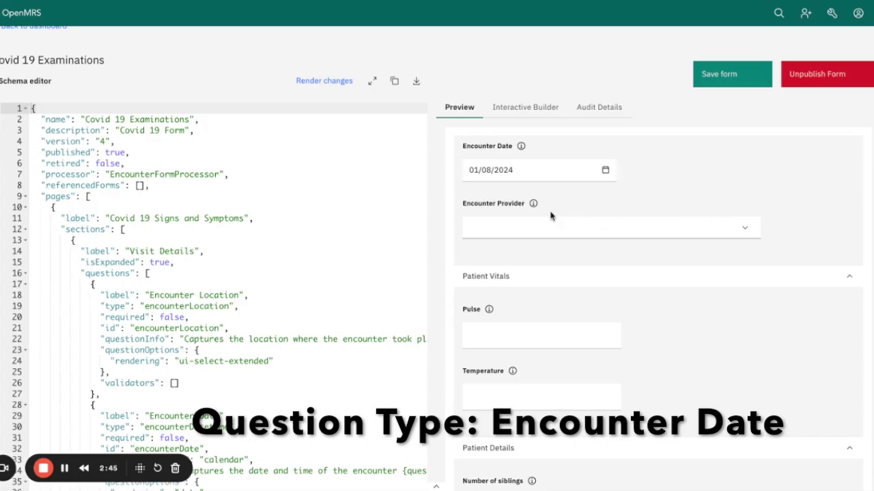
Read the Encounter Provider help text and browse the field's list of providers without selecting one.
mouse_move(536, 210)
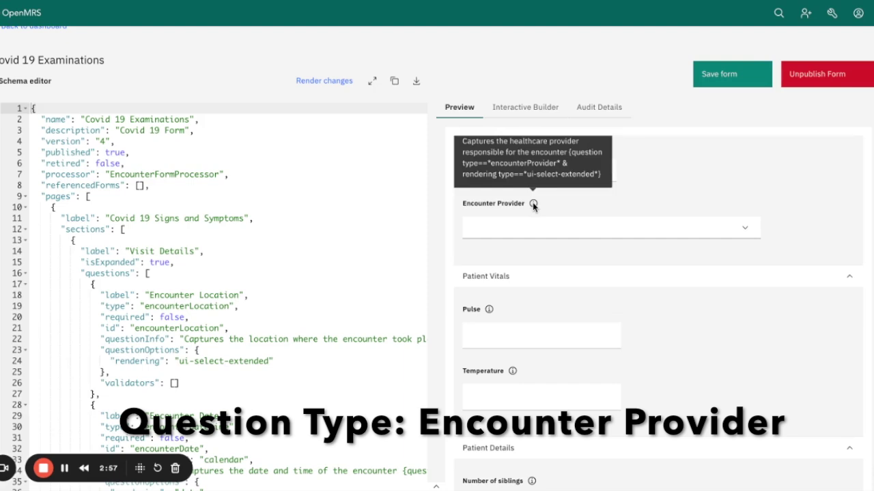
left_click(745, 230)
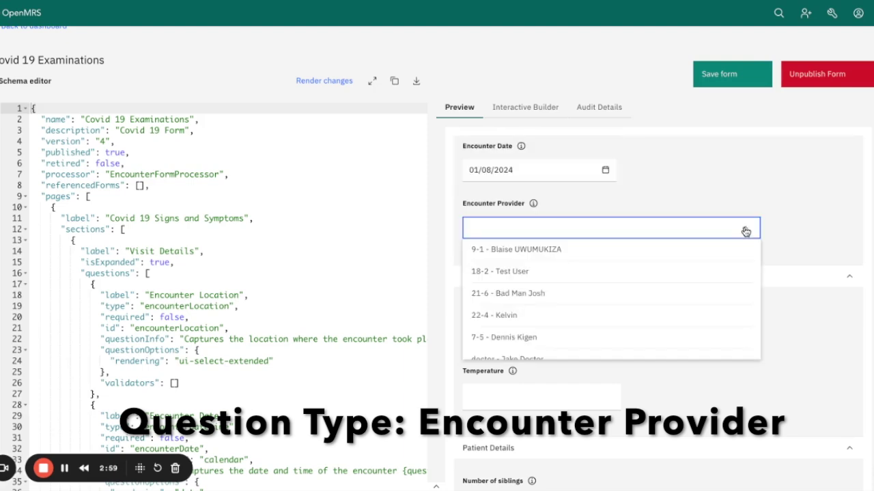
scroll(726, 212, "up", 1)
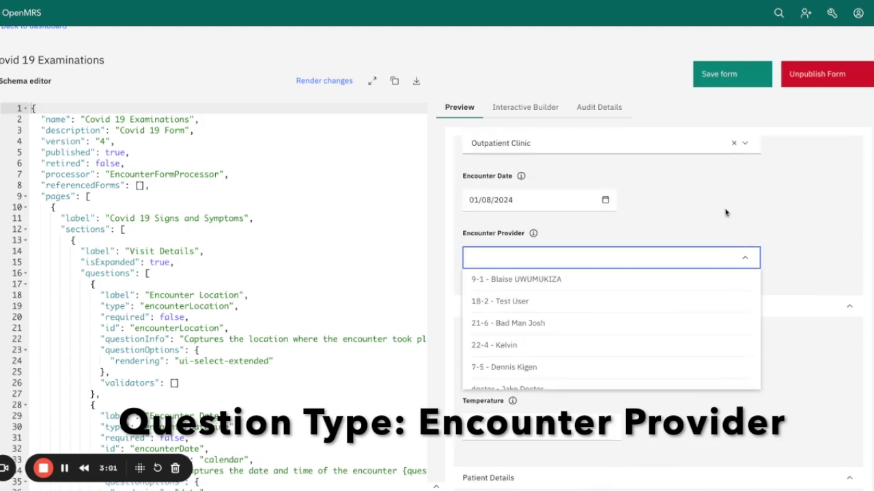
scroll(678, 277, "up", 1)
scroll(627, 350, "down", 1)
scroll(626, 351, "down", 3)
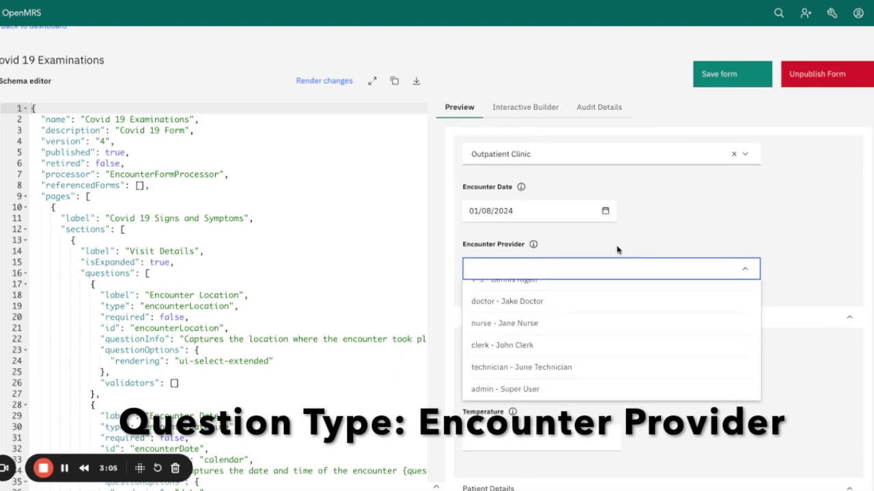
mouse_move(535, 247)
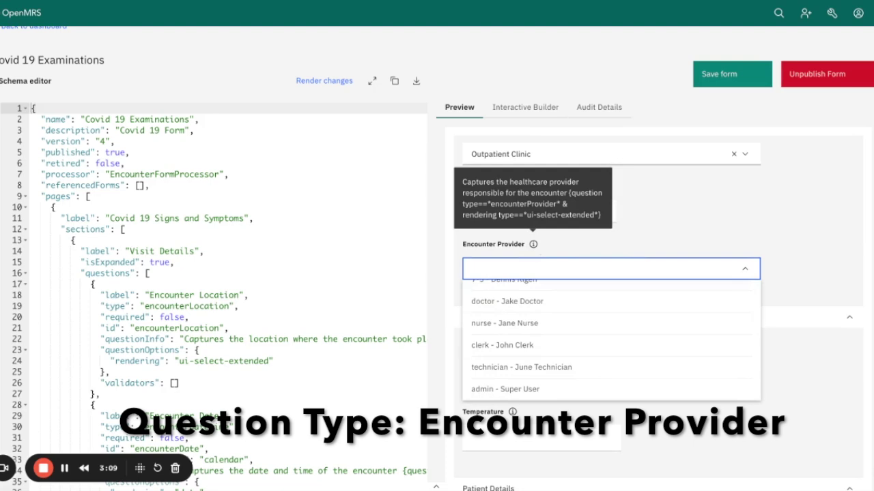
left_click(573, 246)
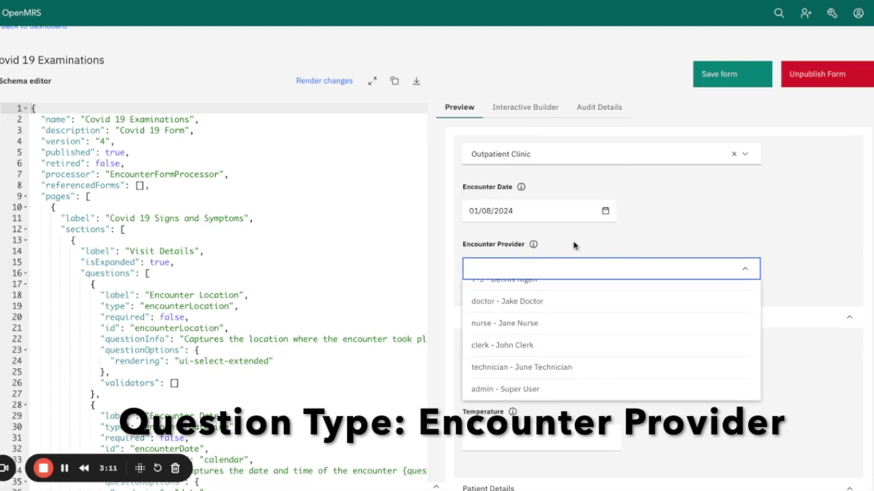
scroll(574, 246, "down", 1)
scroll(574, 246, "up", 3)
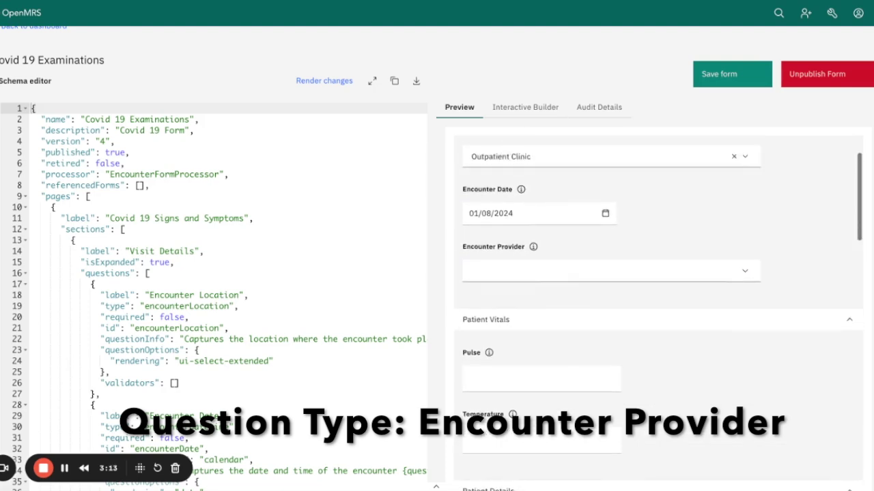
Collapse the Visit Details section and examine the Pulse and Temperature fields with their help texts.
left_click(523, 170)
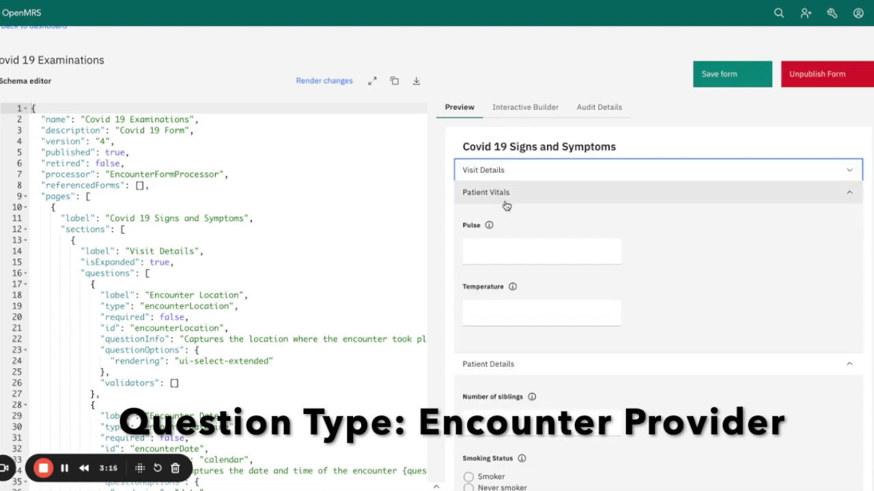
mouse_move(489, 225)
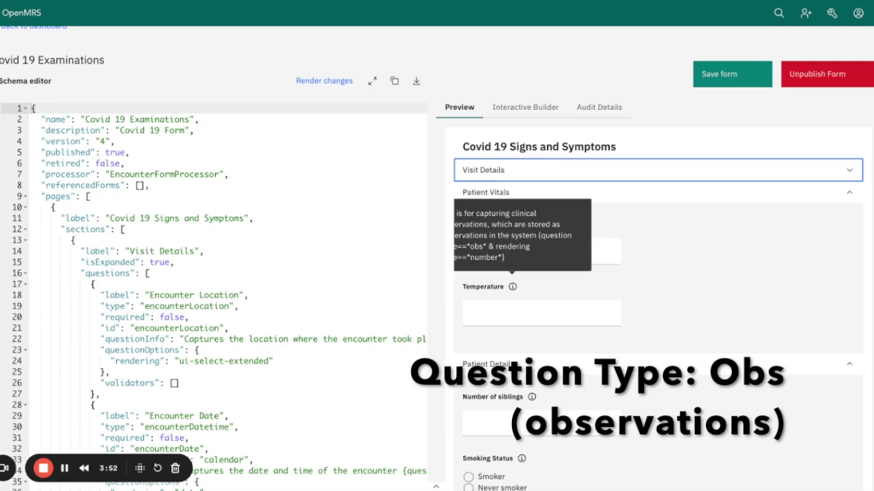
left_click(500, 311)
left_click(496, 253)
Inspect the Pulse question's type, rendering and backing concept in the interactive builder, closing them without changes.
left_click(531, 107)
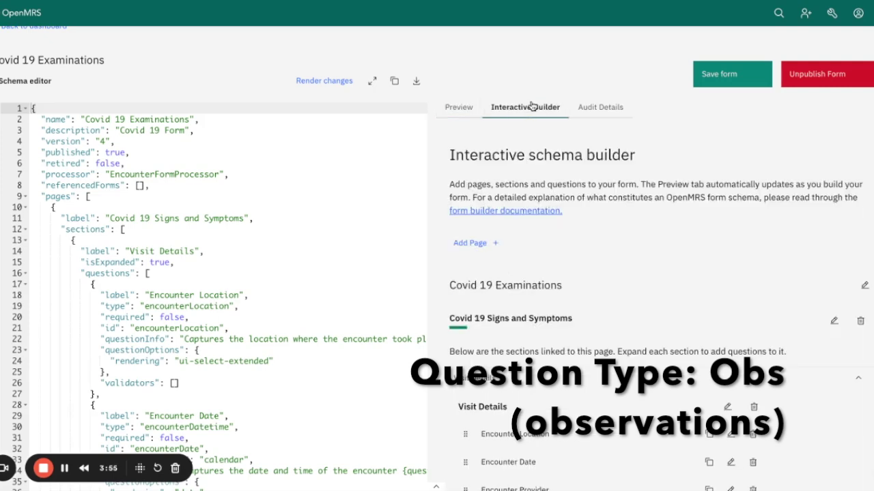
scroll(554, 273, "down", 2)
scroll(516, 325, "down", 3)
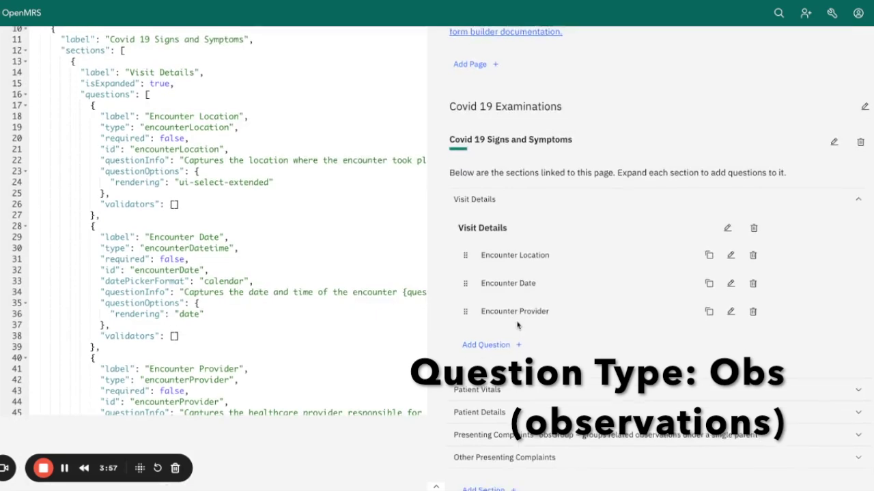
left_click(498, 369)
scroll(498, 369, "down", 1)
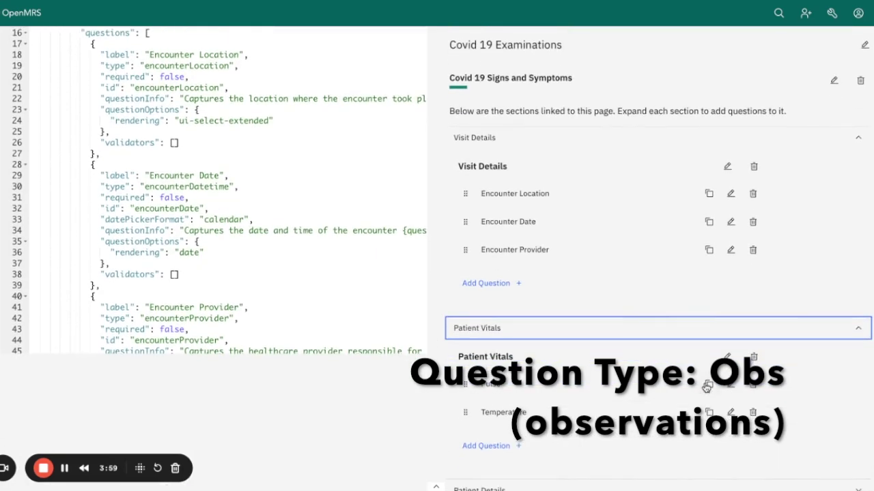
left_click(731, 384)
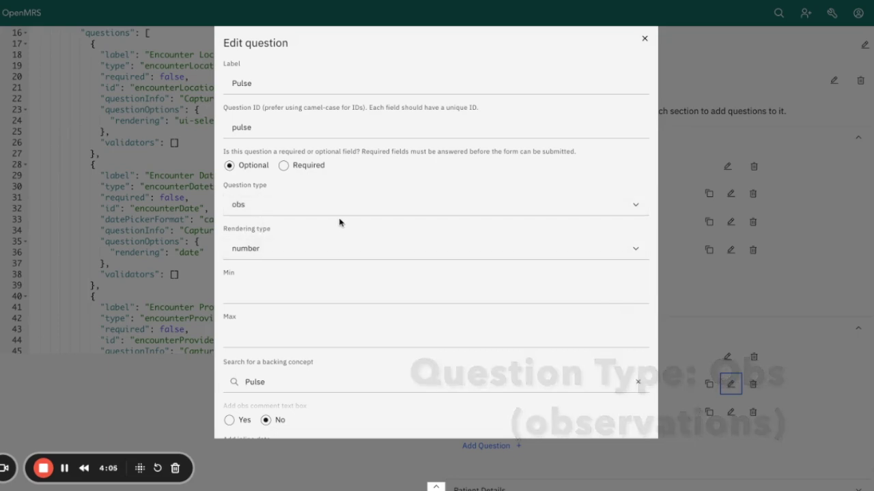
left_click(645, 39)
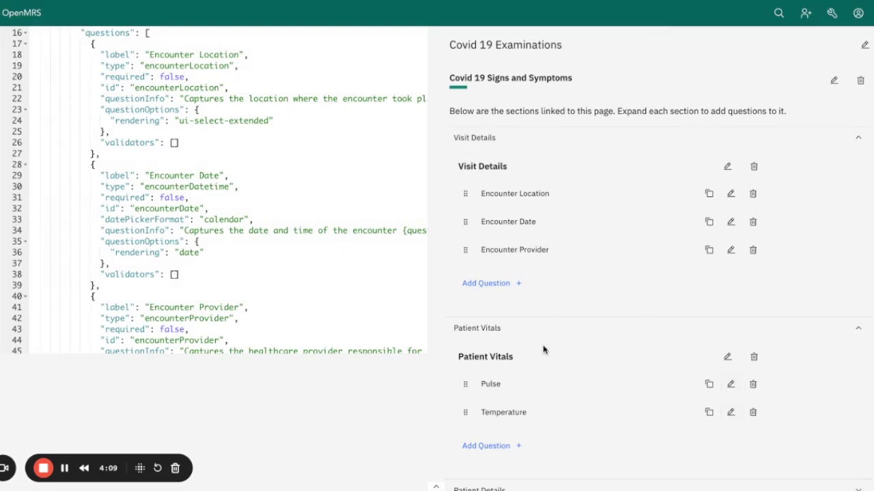
Return to the form preview, collapse Patient Vitals and read the help text for Number of siblings under Patient Details.
scroll(539, 345, "down", 3)
scroll(454, 137, "up", 10)
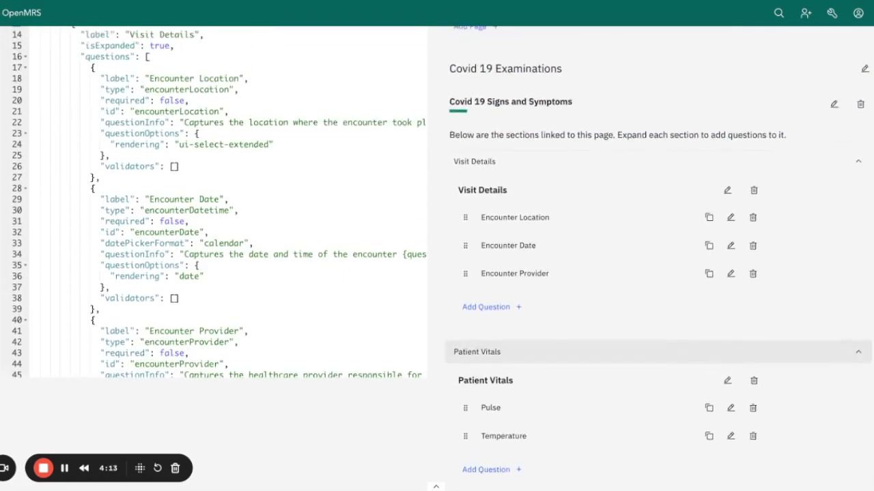
left_click(451, 163)
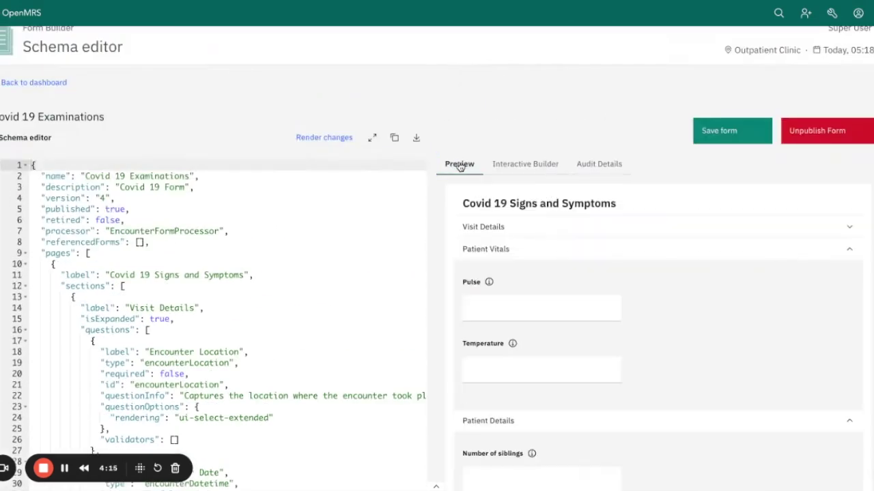
scroll(503, 179, "down", 1)
left_click(497, 202)
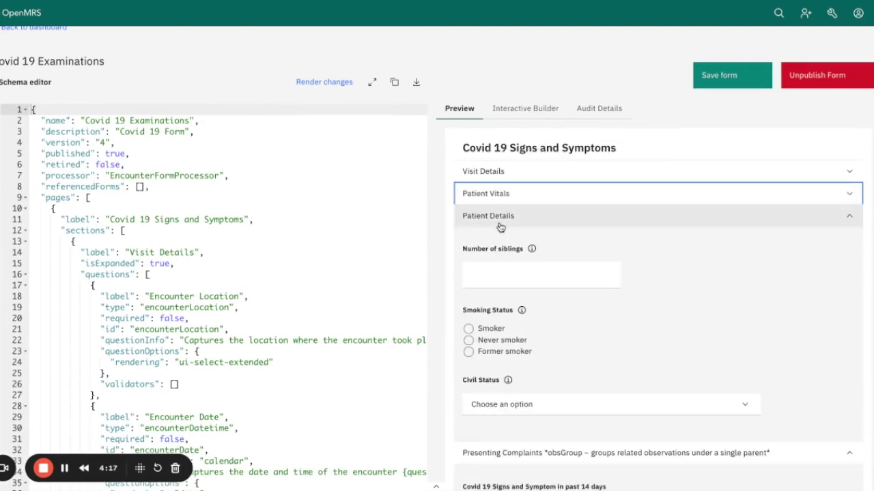
scroll(505, 225, "down", 1)
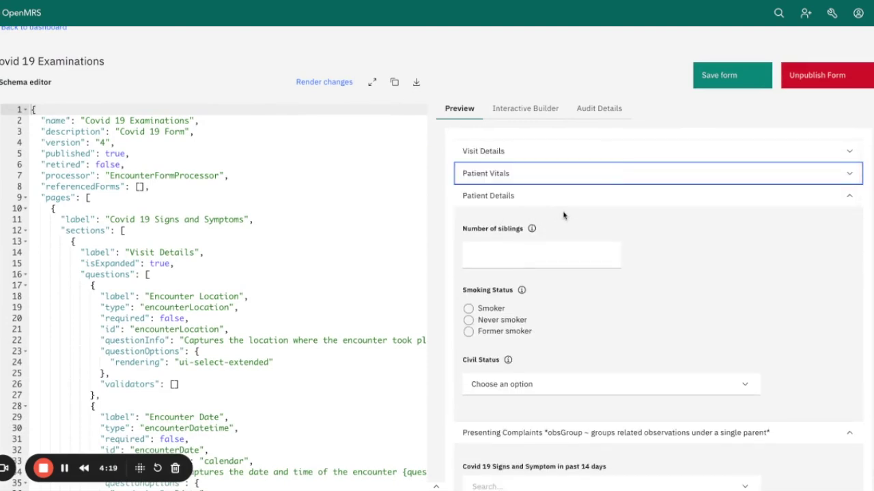
scroll(512, 215, "down", 1)
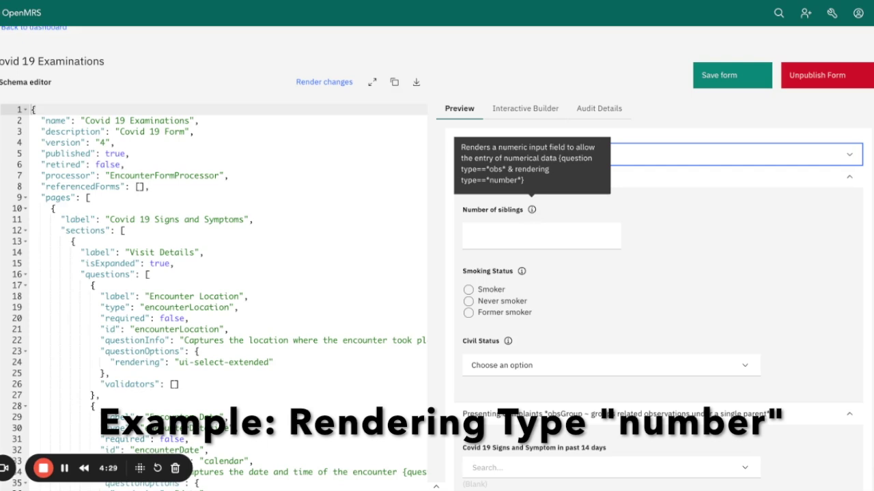
Focus the empty Number of siblings field, then try the Smoking Status options and settle on Former smoker.
left_click(503, 232)
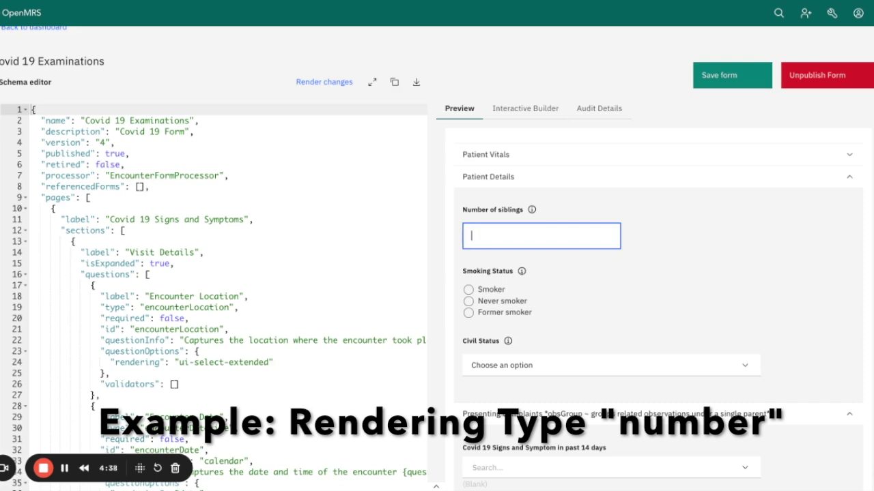
mouse_move(532, 210)
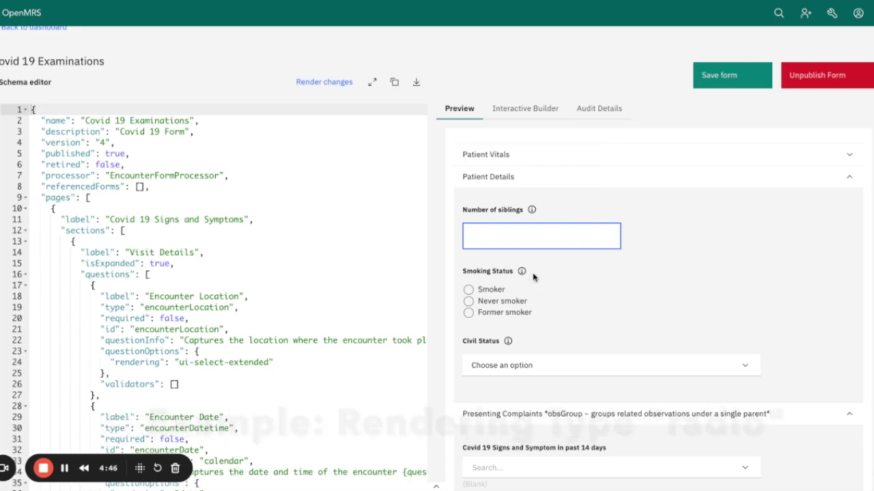
scroll(563, 277, "down", 1)
scroll(563, 277, "down", 1)
mouse_move(520, 251)
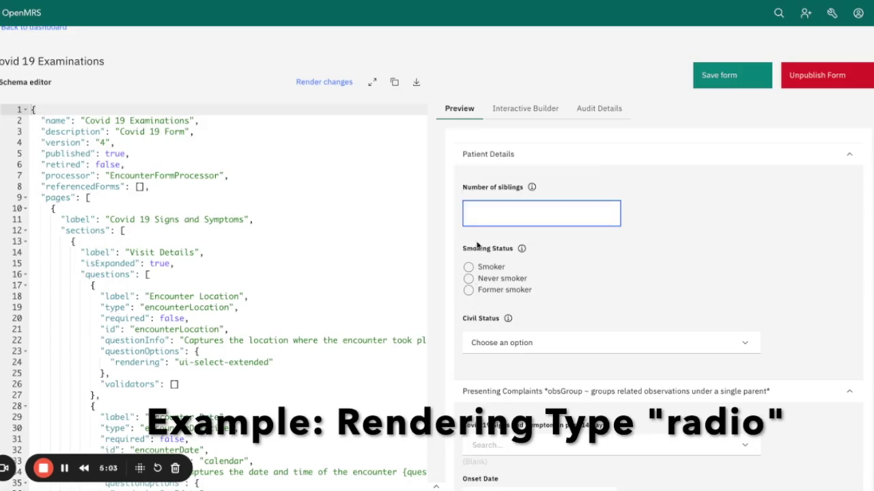
left_click(468, 278)
left_click(468, 267)
left_click(469, 290)
Read the Civil Status help text, try its dropdown options and set Civil Status to Separated.
scroll(588, 269, "down", 3)
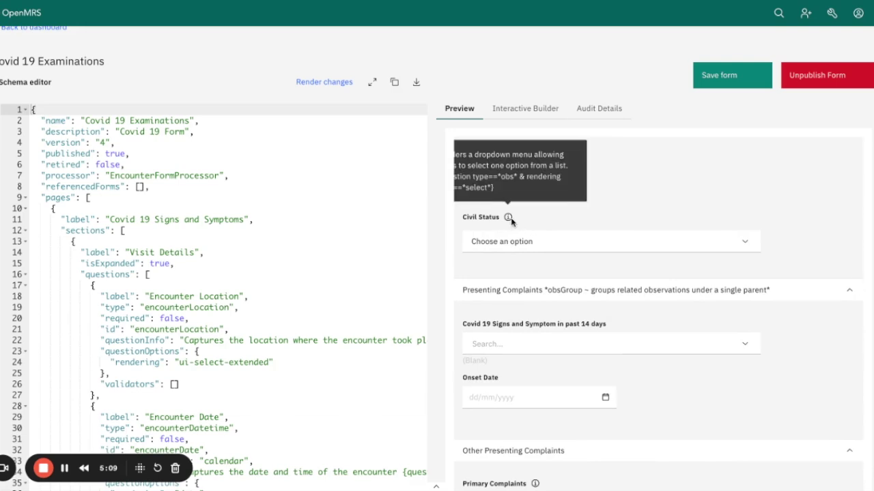
mouse_move(508, 222)
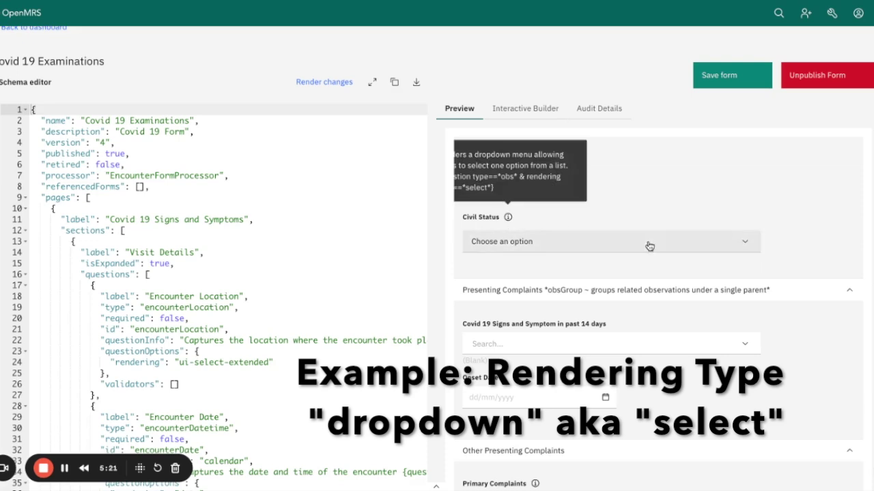
left_click(747, 244)
scroll(747, 244, "down", 1)
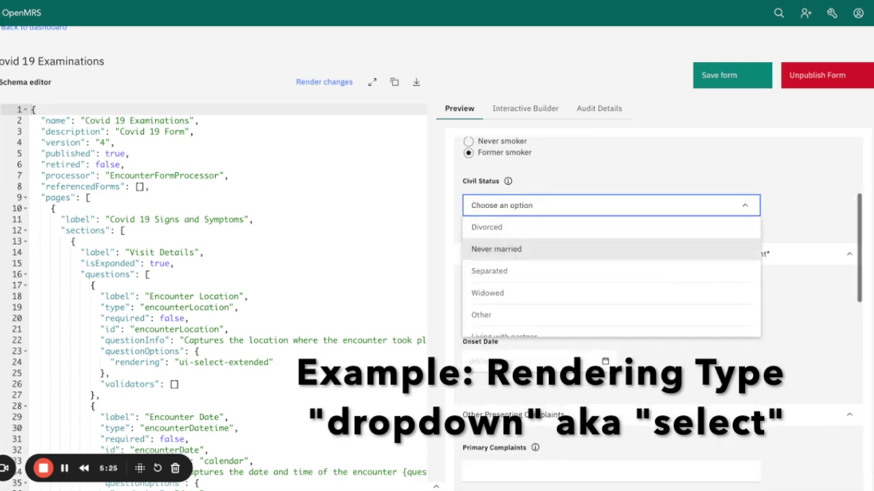
left_click(530, 232)
left_click(523, 205)
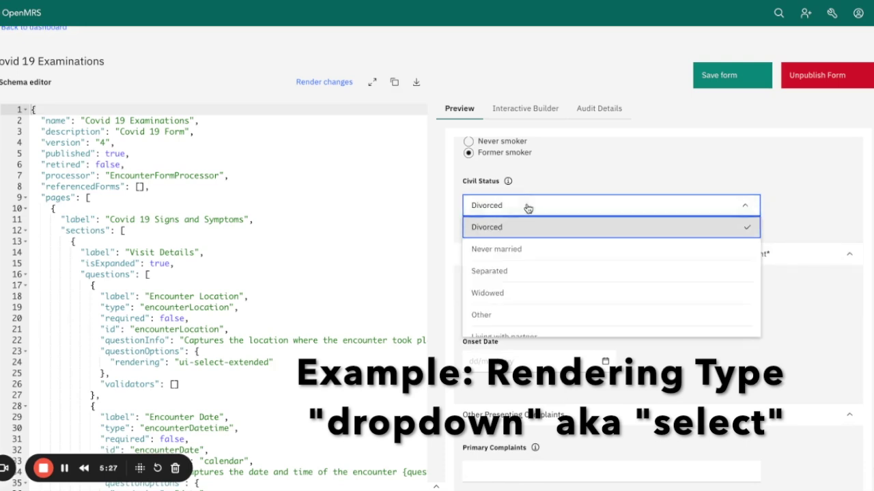
left_click(509, 250)
left_click(544, 207)
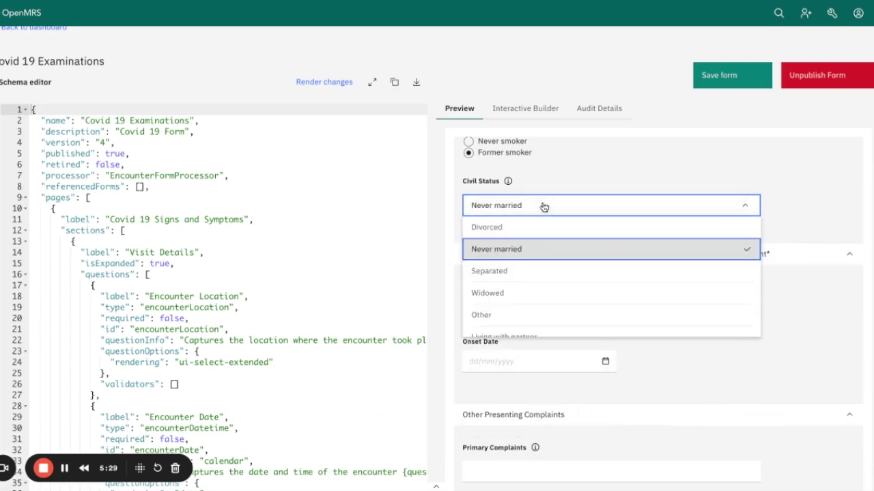
left_click(498, 271)
Collapse the Patient Details section in the form preview.
scroll(579, 182, "up", 3)
scroll(579, 182, "up", 2)
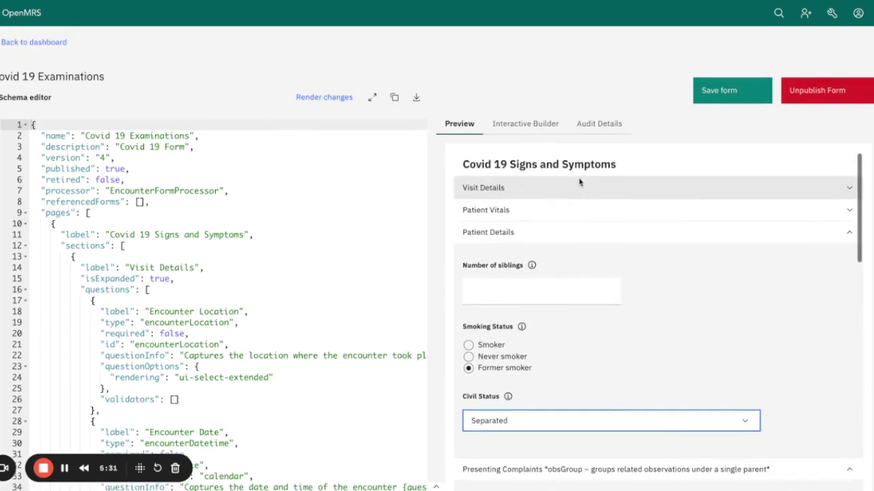
left_click(526, 242)
left_click(522, 235)
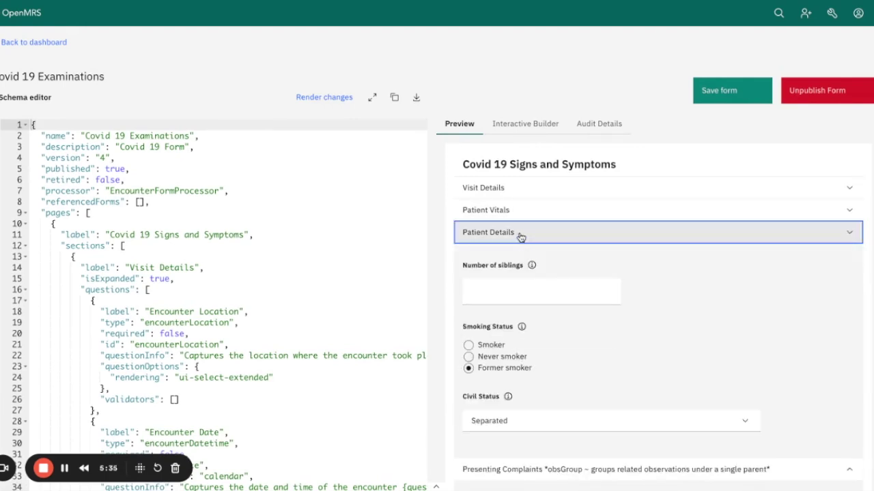
Expand only Patient Details in the interactive builder and open the Civil Status question to inspect its type, rendering and answers.
left_click(522, 125)
scroll(571, 304, "down", 3)
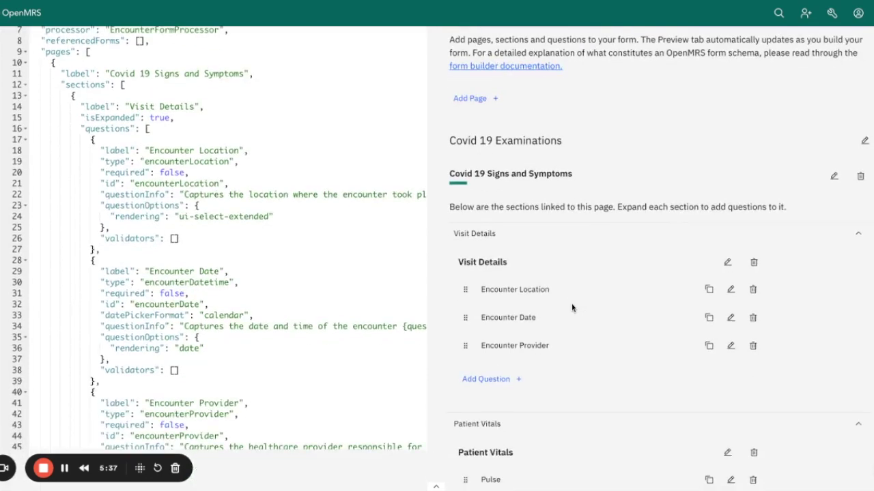
left_click(513, 235)
scroll(503, 276, "down", 1)
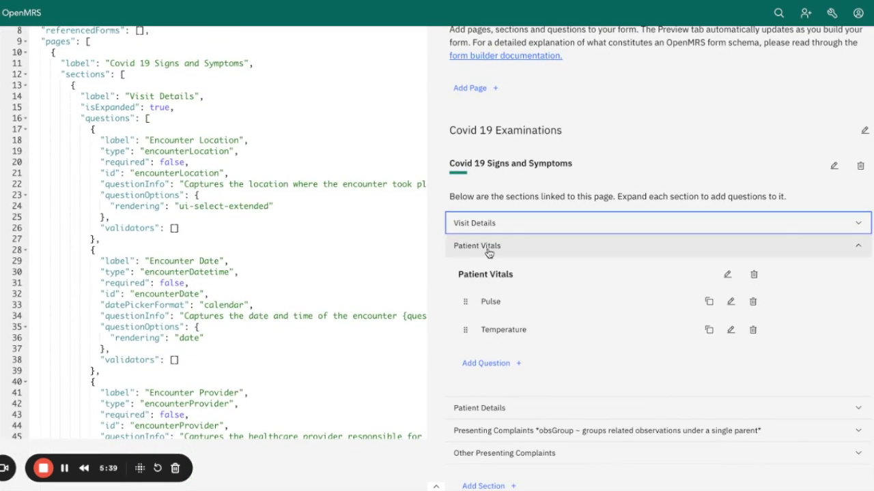
left_click(497, 268)
left_click(488, 273)
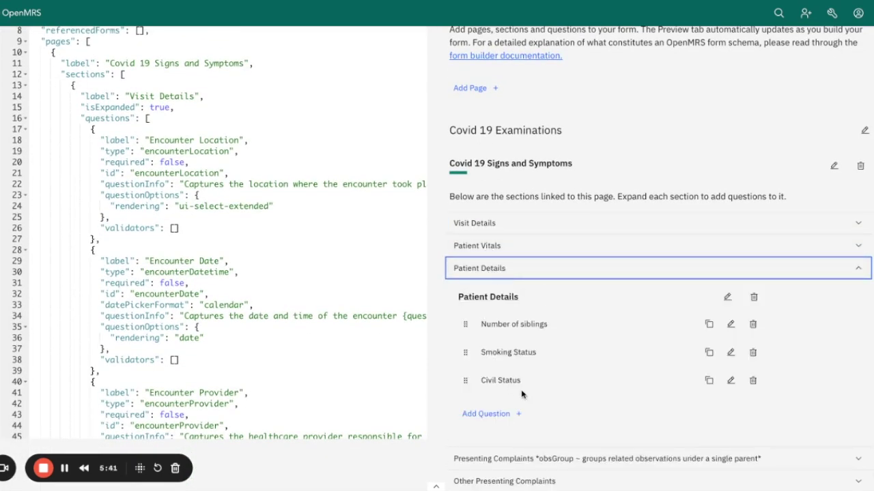
left_click(731, 382)
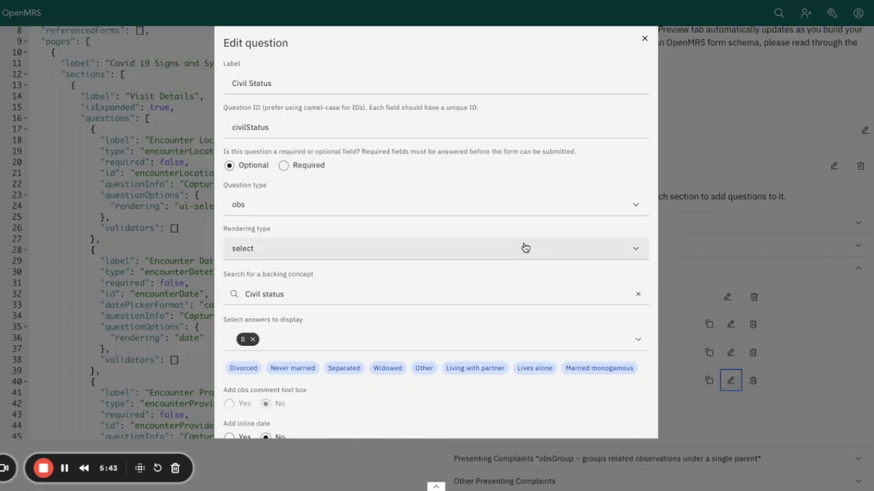
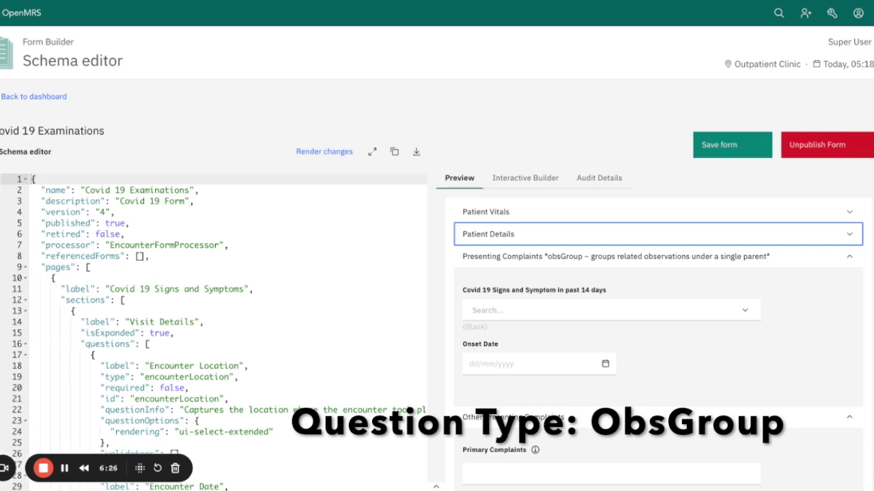
Examine the Presenting Complaints obsGroup in the preview and browse the Covid 19 signs and symptoms list without selecting any.
scroll(659, 347, "down", 1)
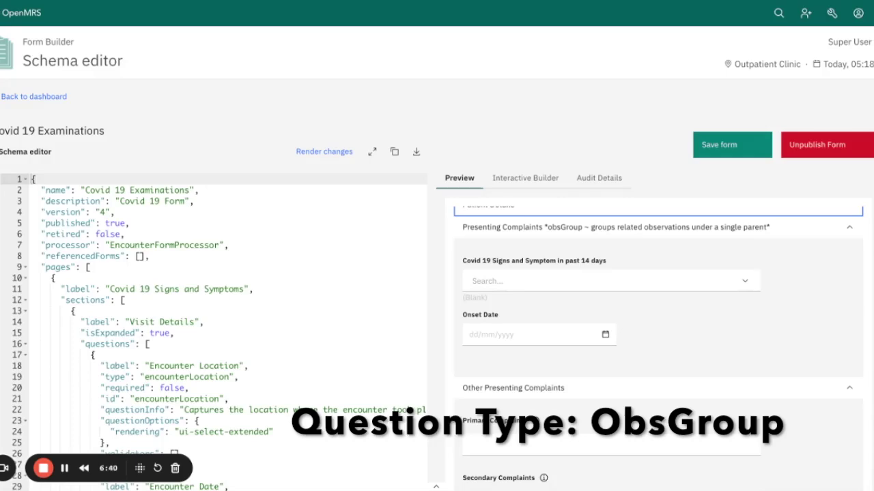
scroll(627, 263, "down", 1)
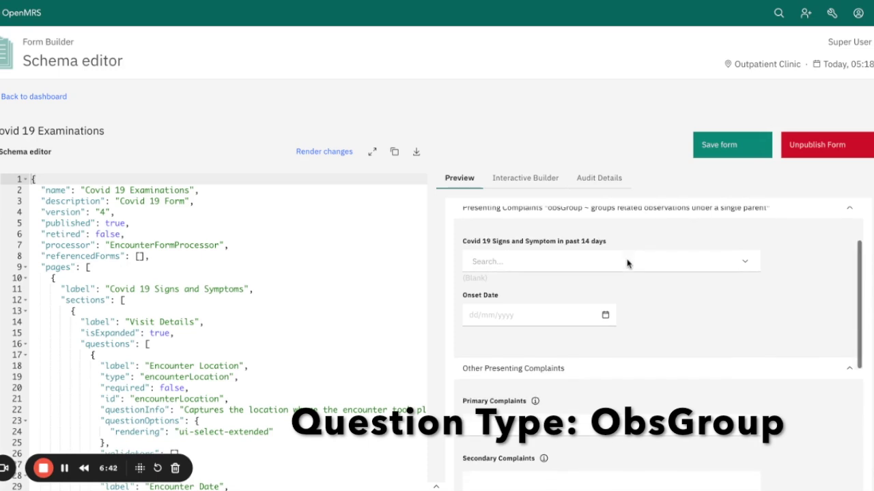
scroll(628, 264, "up", 2)
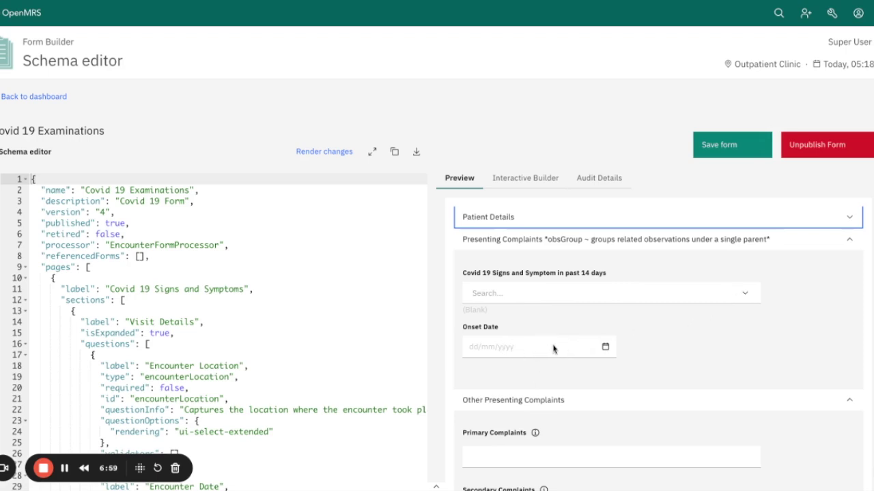
scroll(735, 316, "down", 1)
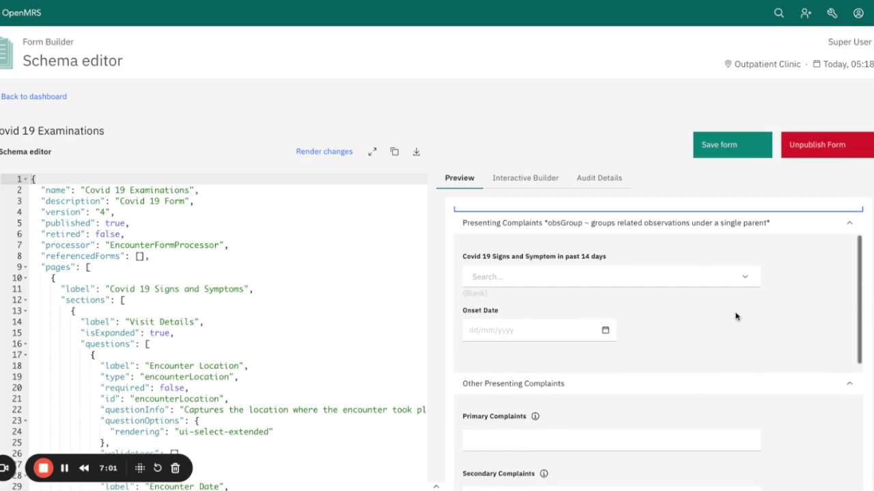
left_click(746, 279)
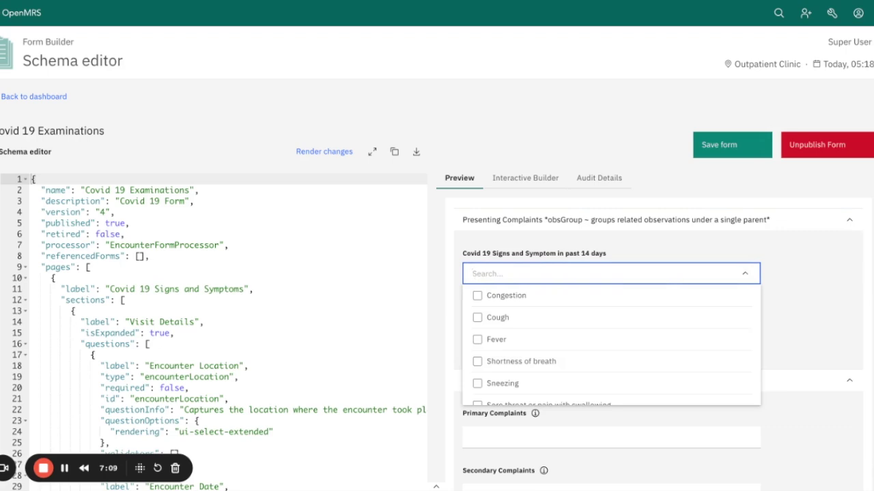
scroll(560, 311, "down", 1)
scroll(559, 312, "up", 1)
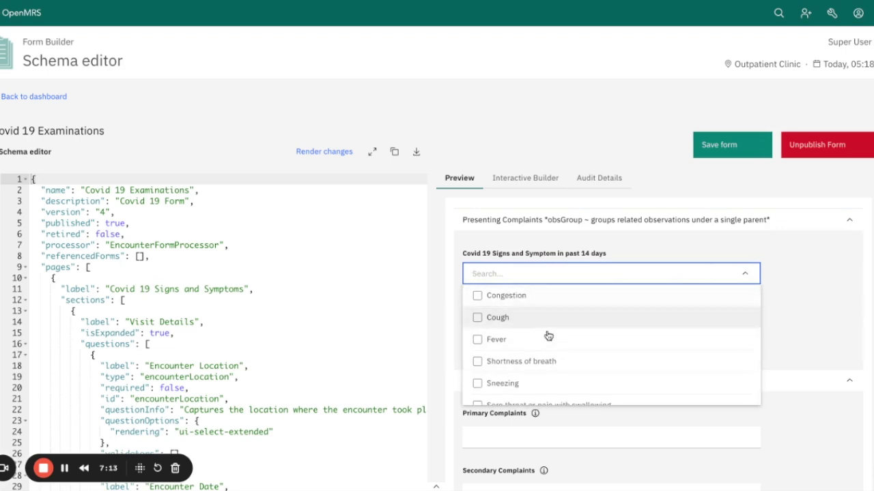
scroll(564, 312, "down", 1)
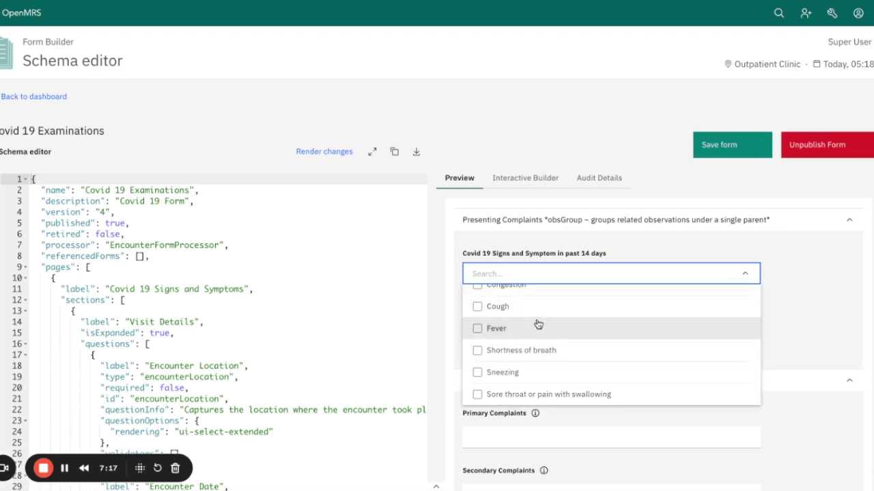
scroll(539, 337, "up", 1)
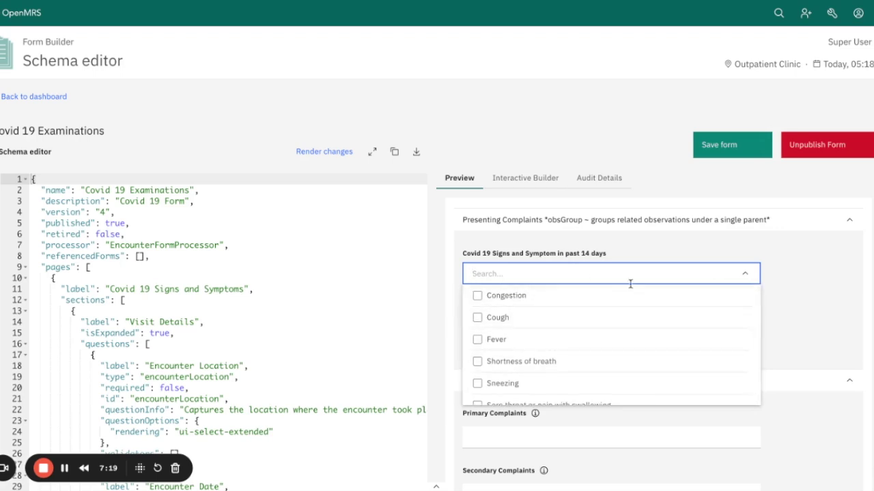
left_click(787, 273)
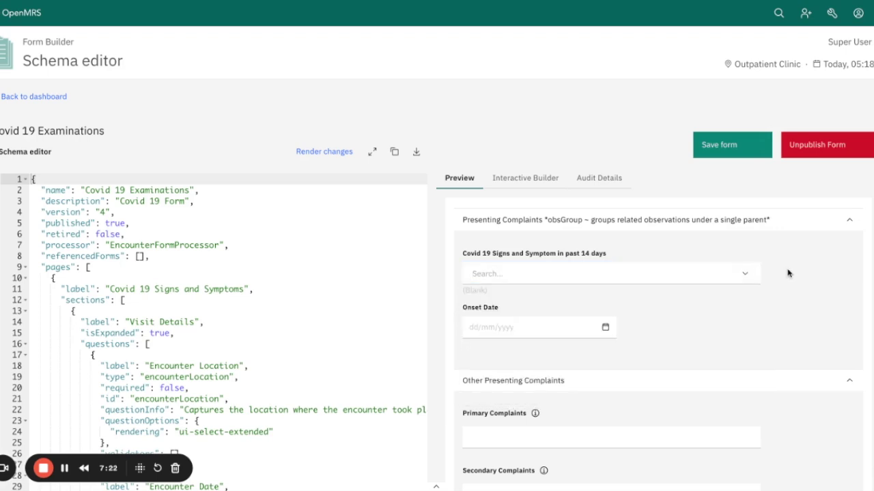
Set the Onset Date under Presenting Complaints to 01/08/2024 with the calendar.
left_click(605, 328)
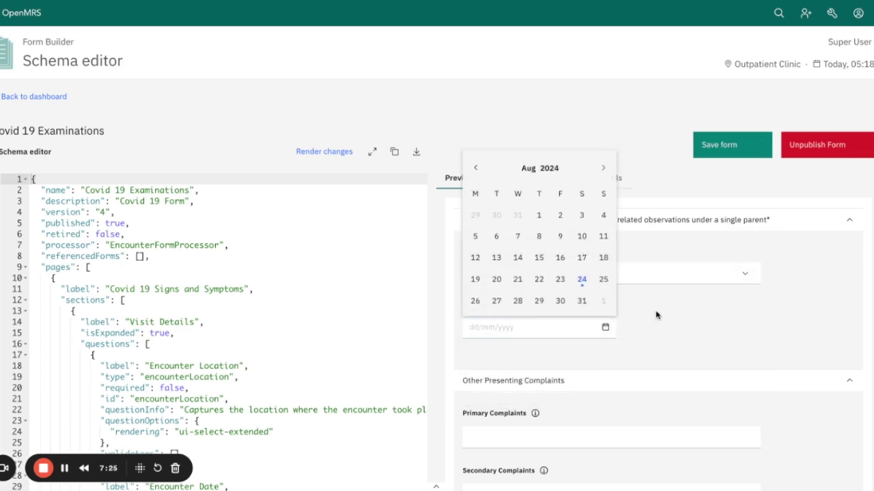
left_click(622, 328)
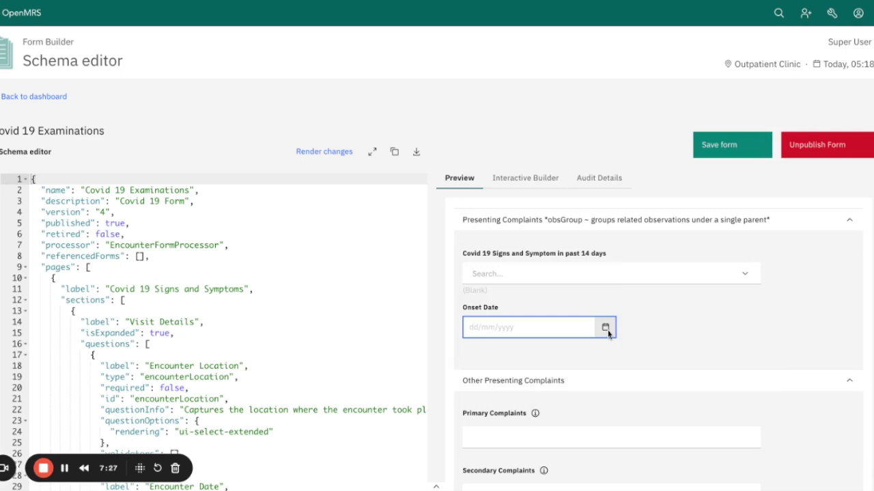
left_click(605, 328)
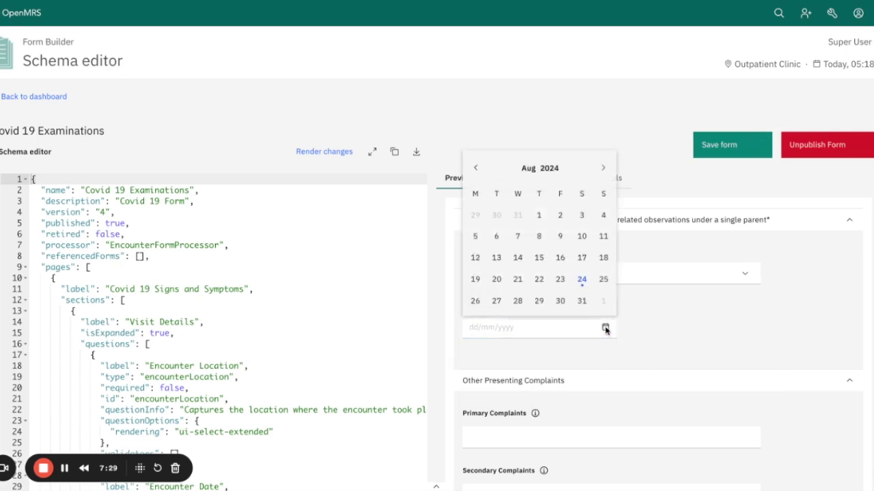
left_click(651, 326)
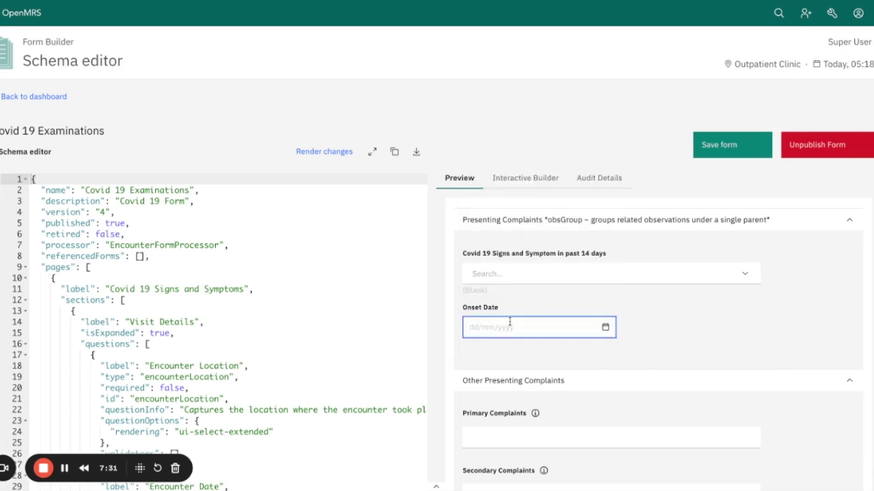
left_click(604, 327)
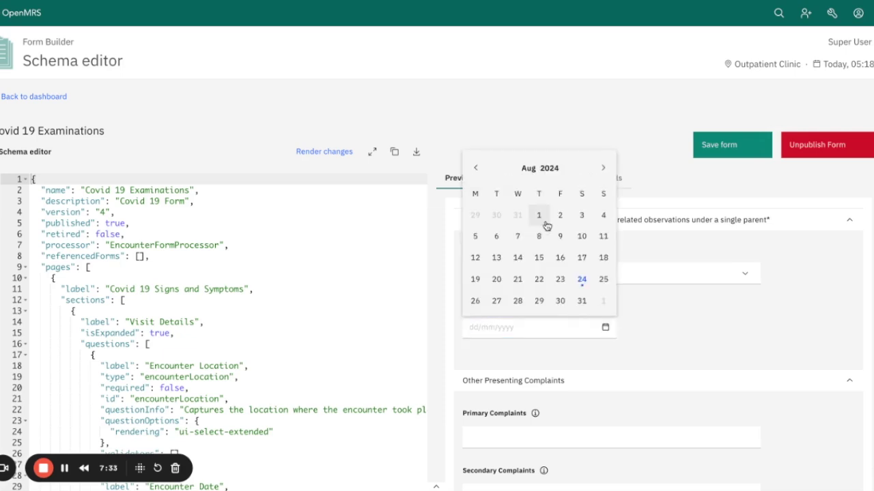
left_click(539, 216)
Select Congestion, Cough, Fever, Shortness of breath, Sneezing and Sore throat or pain with swallowing as Covid 19 signs and symptoms.
left_click(585, 274)
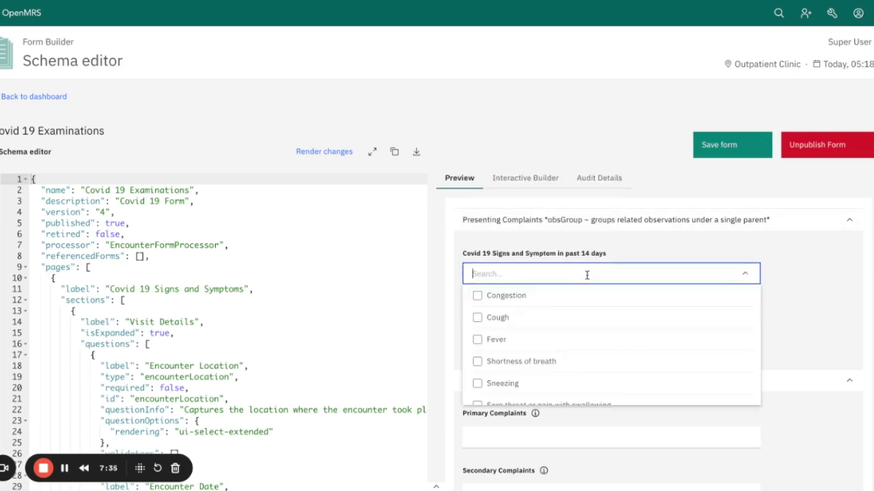
left_click(492, 295)
left_click(513, 274)
left_click(496, 317)
left_click(495, 338)
left_click(490, 361)
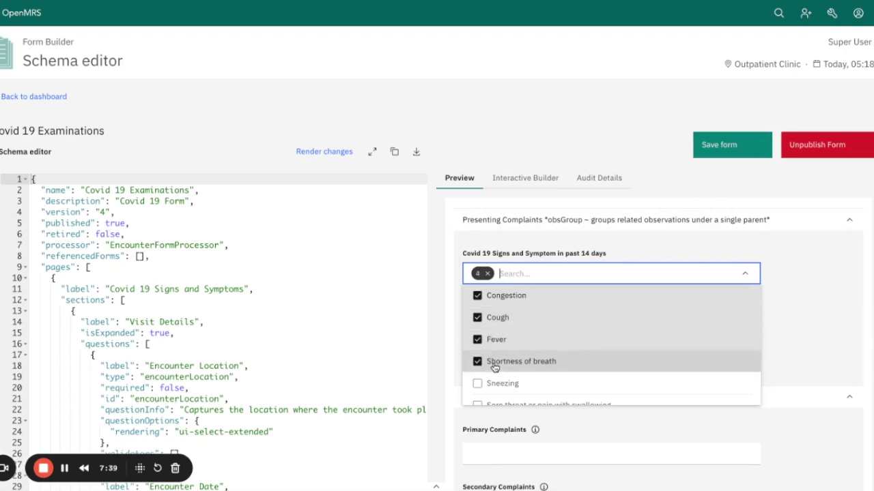
left_click(486, 372)
left_click(484, 394)
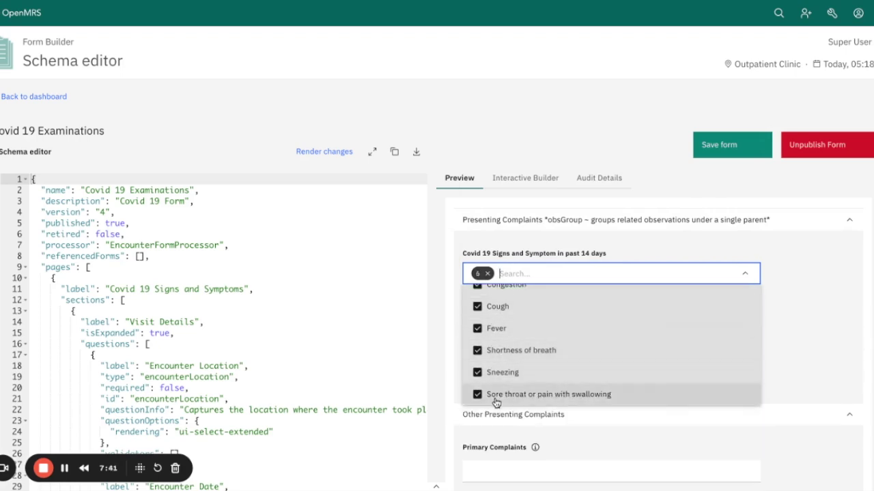
scroll(611, 362, "down", 1)
scroll(686, 297, "up", 1)
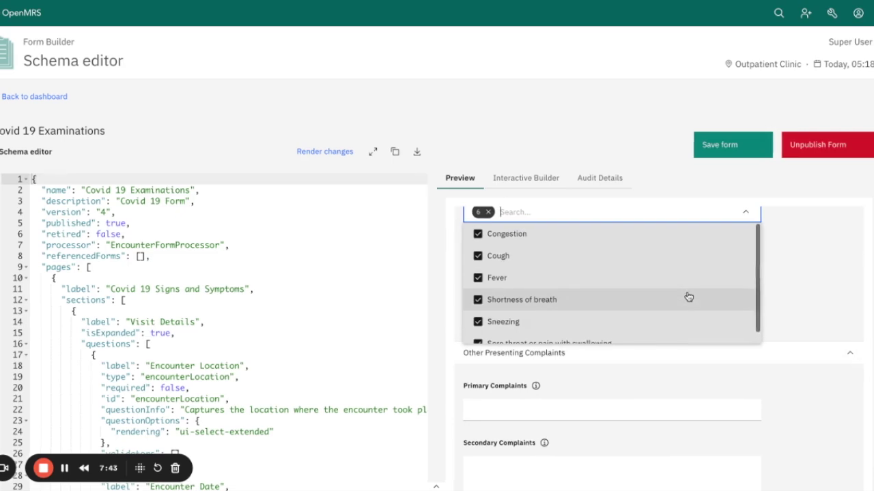
left_click(815, 254)
scroll(815, 252, "up", 2)
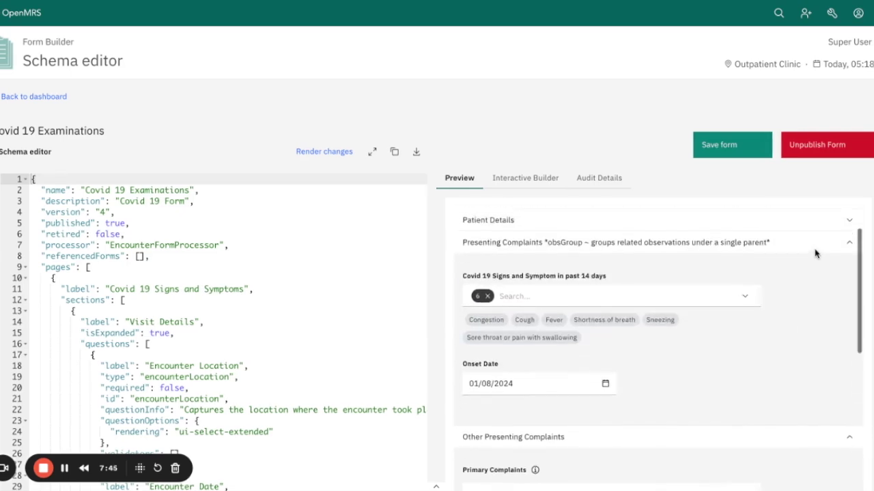
scroll(759, 348, "down", 2)
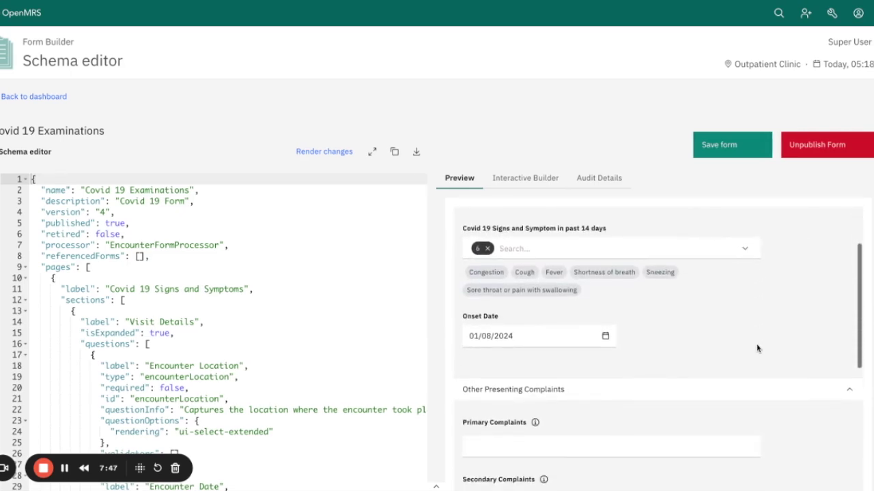
Collapse the Presenting Complaints and Other Presenting Complaints sections in the preview.
scroll(724, 349, "up", 1)
left_click(579, 267)
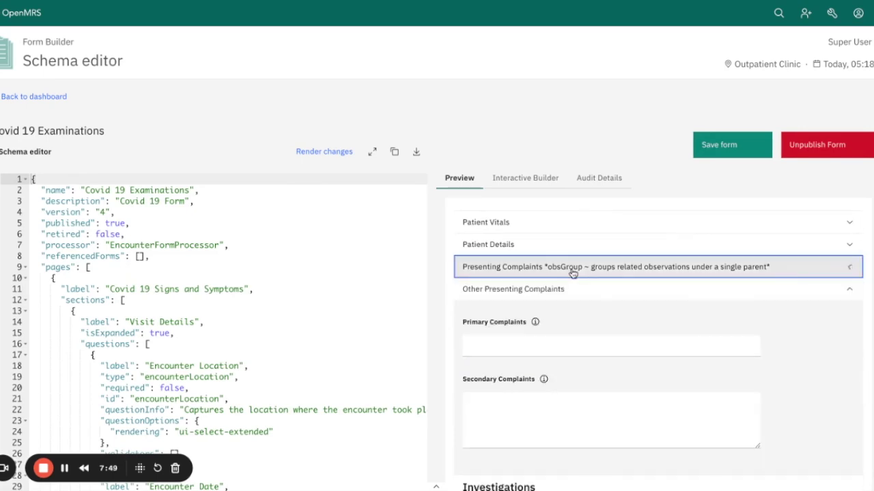
scroll(656, 300, "down", 1)
left_click(522, 271)
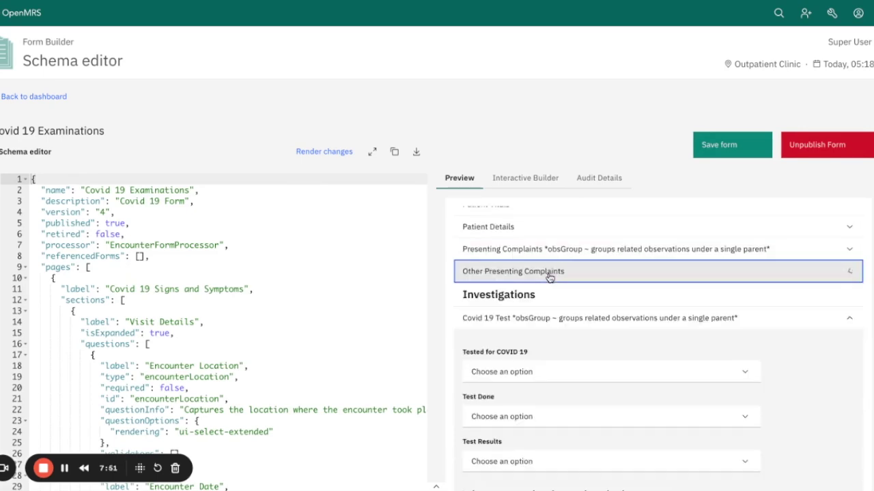
Browse the answer options of Tested for COVID 19, Test Done and Test Results in the Covid 19 Test obsGroup without selecting any.
scroll(564, 301, "down", 1)
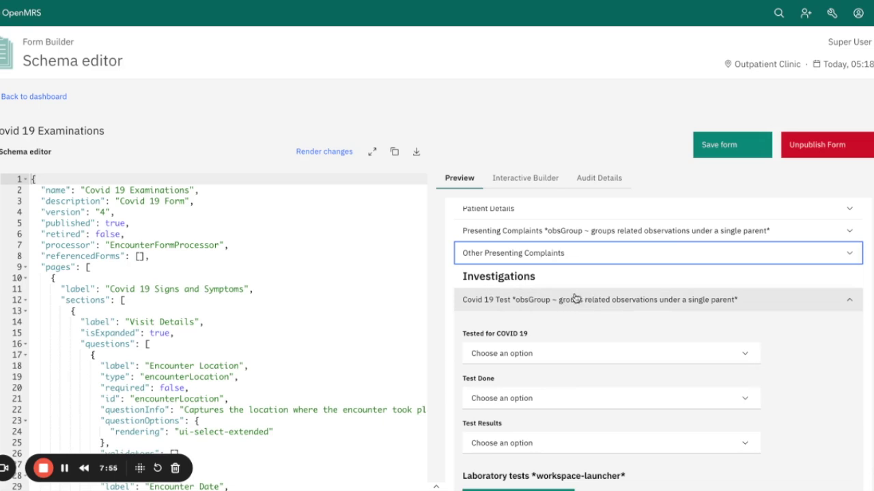
scroll(541, 310, "down", 1)
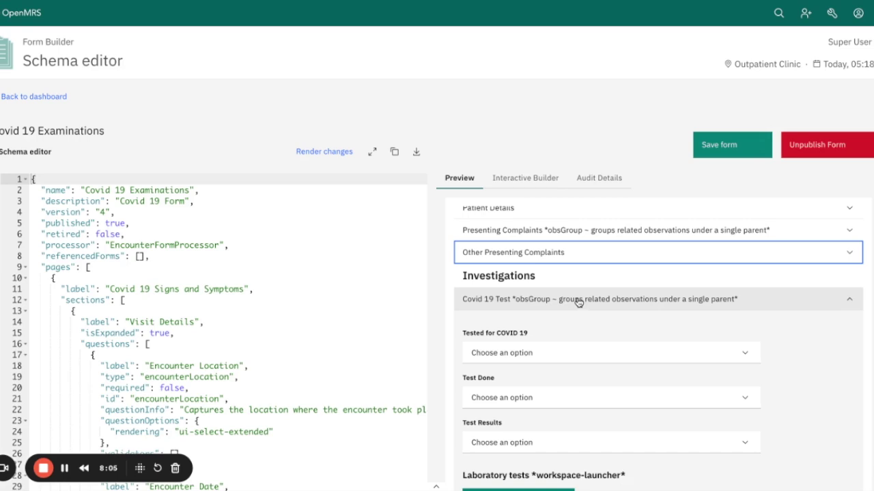
scroll(578, 307, "down", 1)
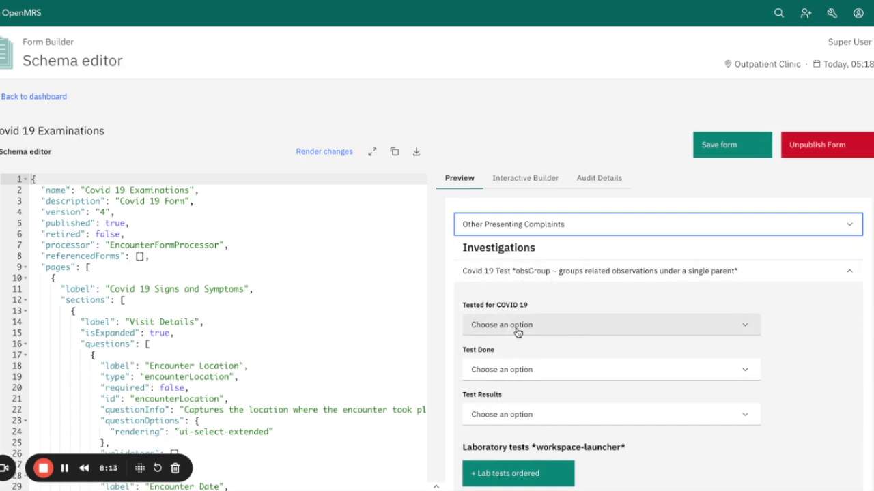
scroll(548, 319, "down", 1)
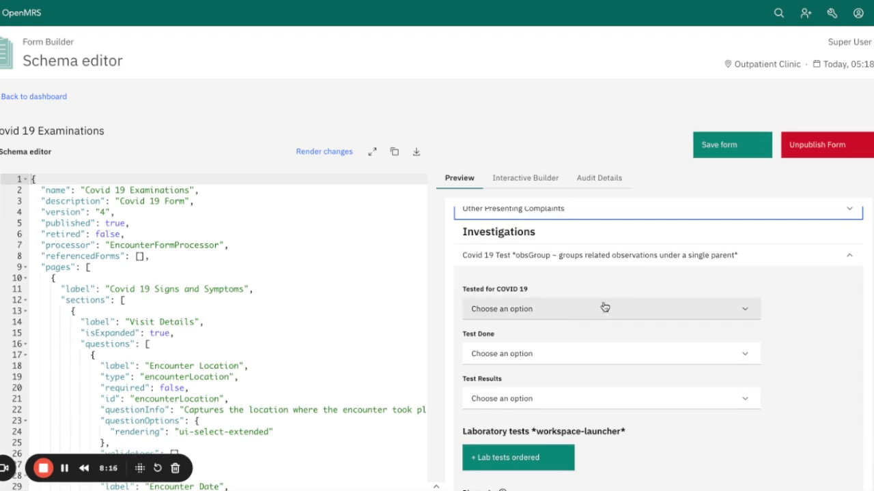
left_click(730, 309)
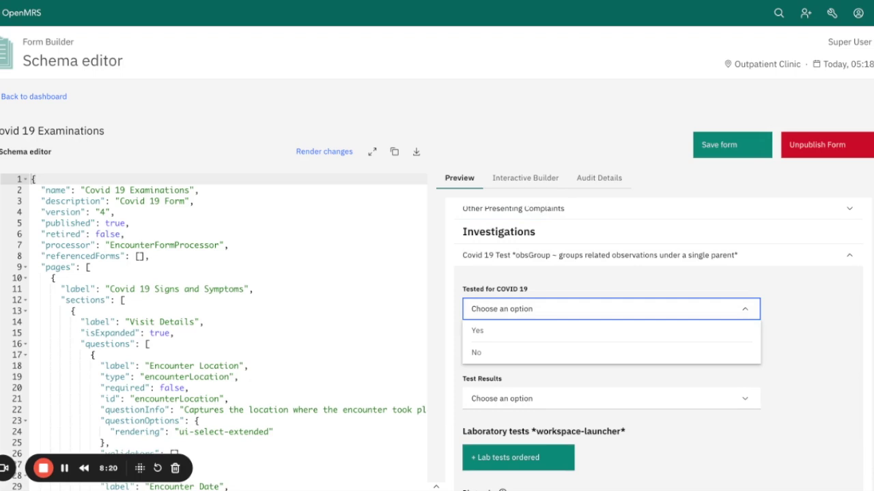
left_click(748, 318)
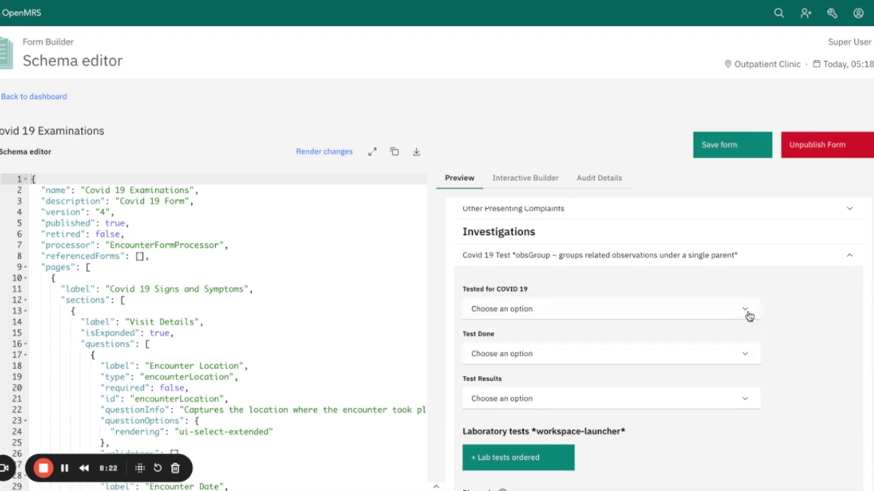
left_click(671, 354)
left_click(785, 353)
left_click(643, 398)
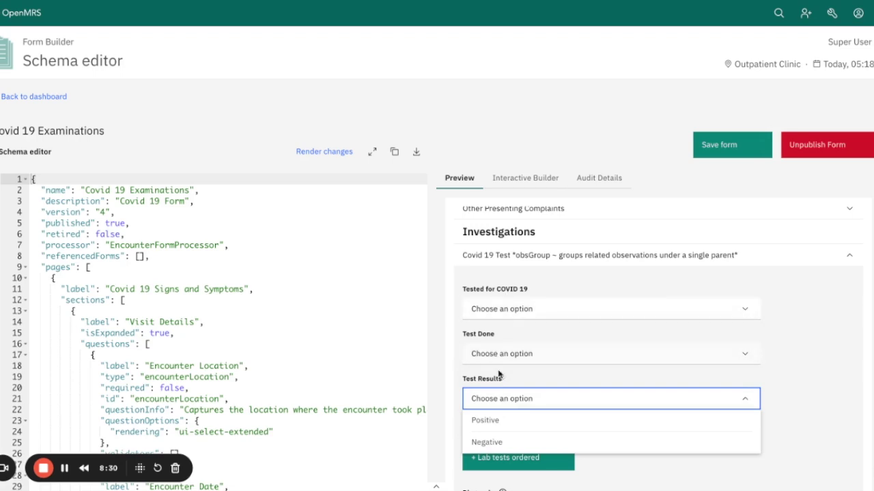
left_click(812, 291)
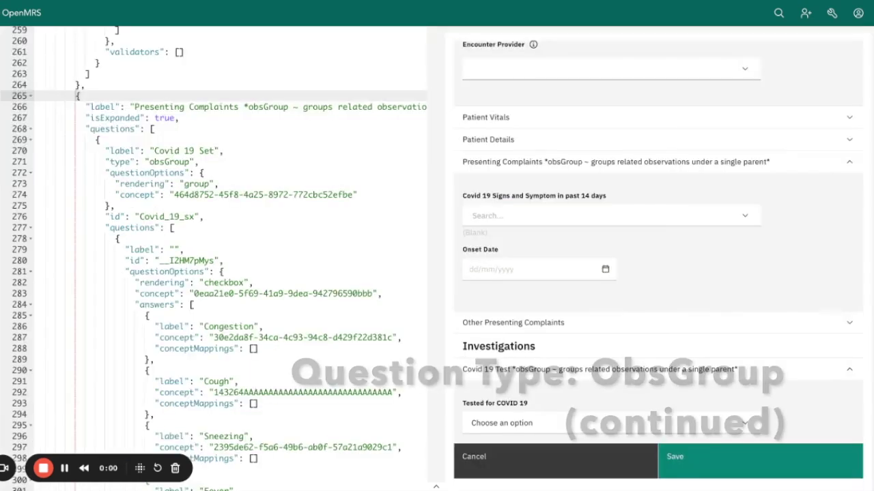
Expand Presenting Complaints in the interactive builder and open its Covid 19 Set question for editing.
scroll(659, 242, "up", 1)
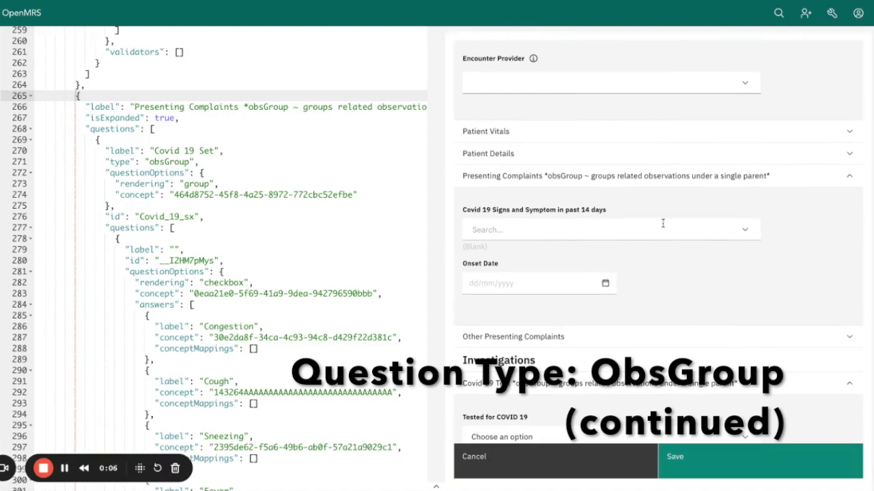
scroll(662, 223, "up", 2)
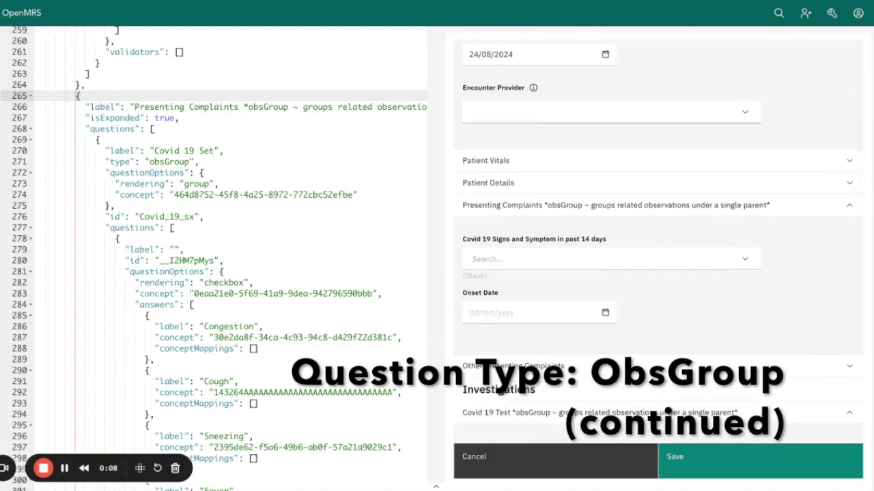
scroll(502, 232, "up", 1)
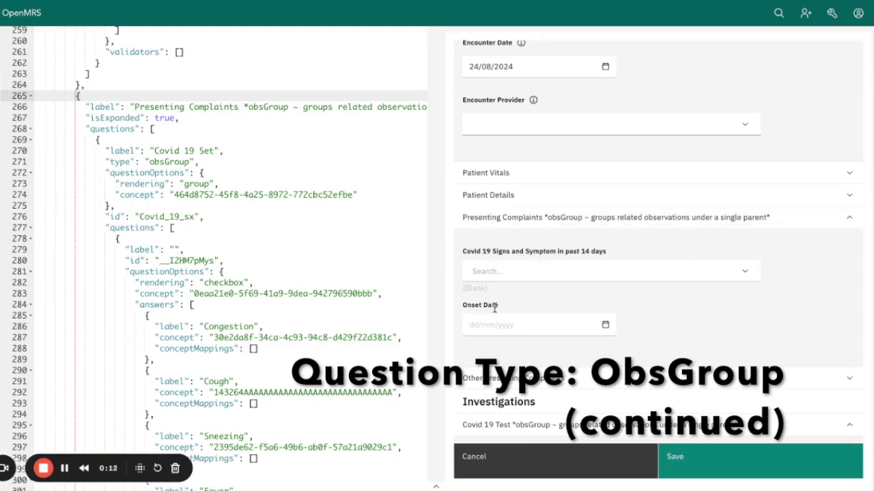
scroll(514, 310, "up", 3)
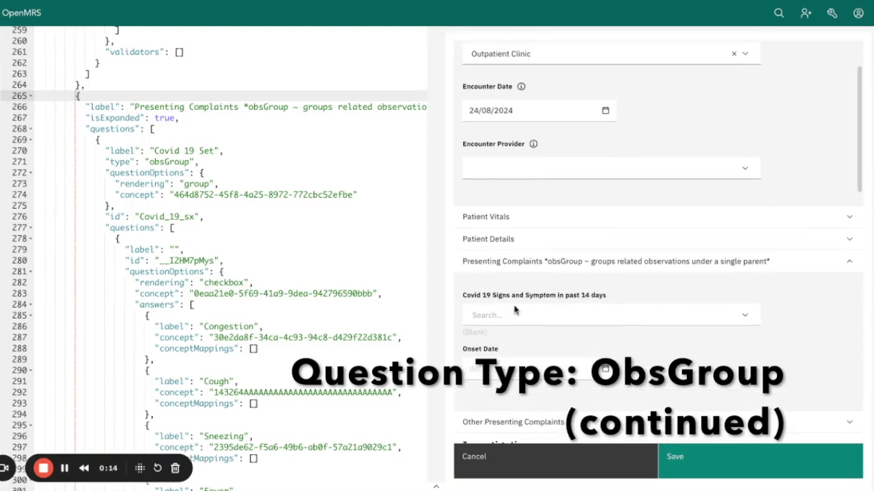
scroll(514, 310, "up", 5)
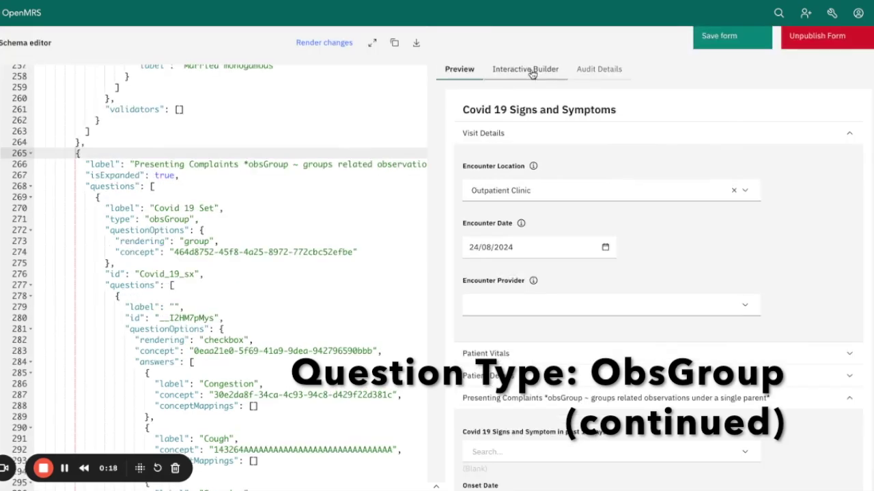
left_click(529, 70)
scroll(514, 307, "down", 2)
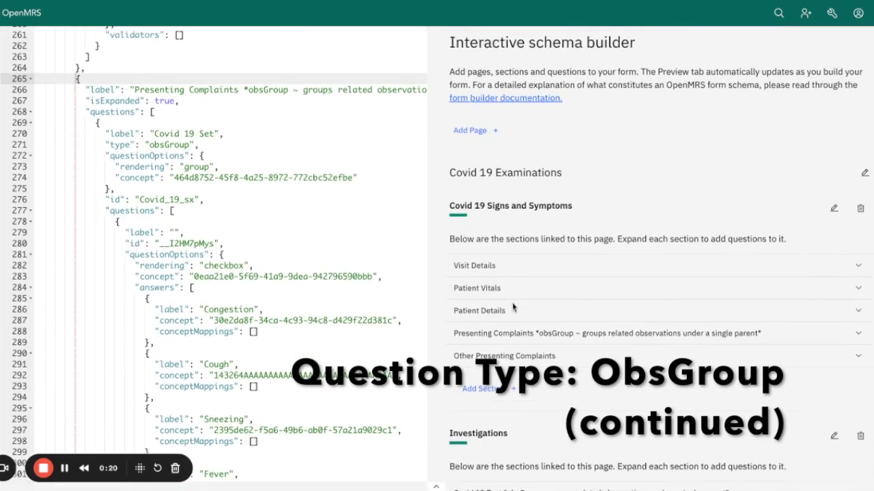
scroll(513, 309, "down", 1)
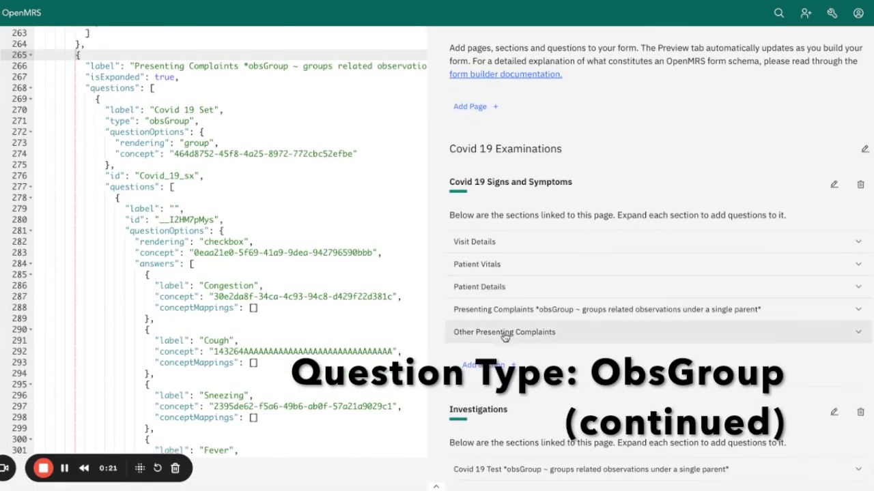
left_click(531, 311)
scroll(539, 346, "down", 1)
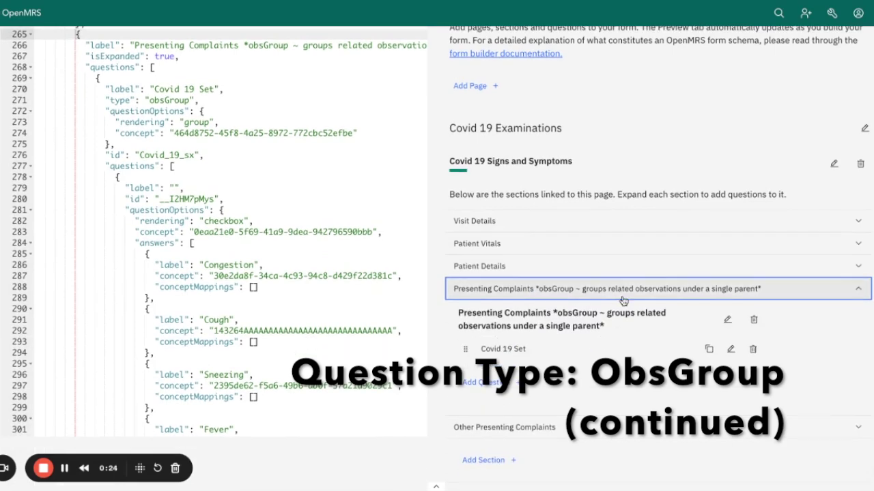
scroll(536, 367, "down", 1)
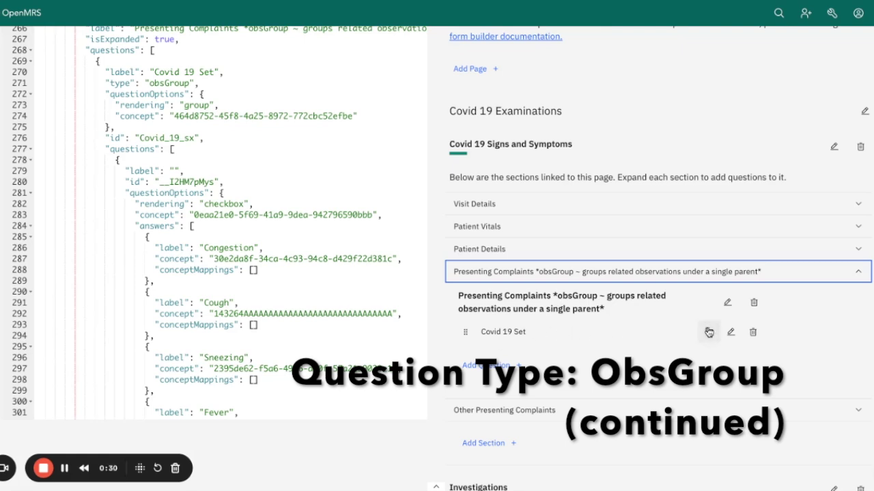
left_click(730, 331)
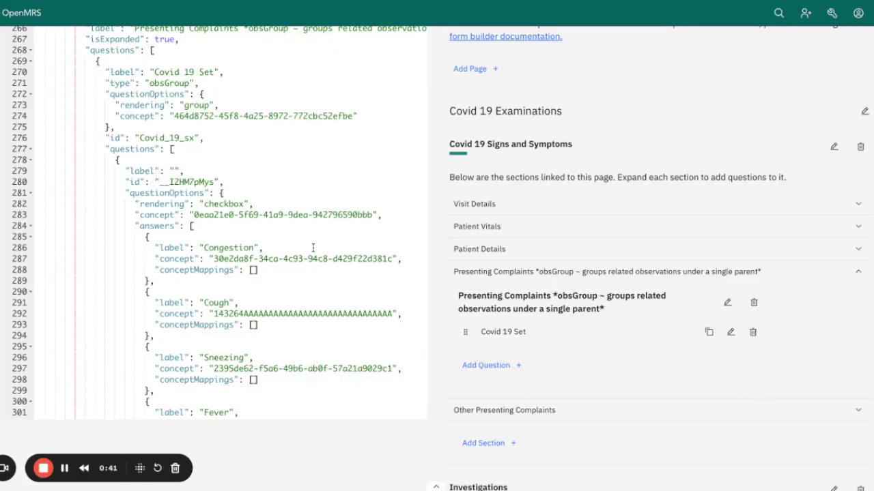
Inspect the Covid 19 Set obsGroup definition in the schema, and return to Presenting Complaints in the preview.
scroll(312, 248, "up", 2)
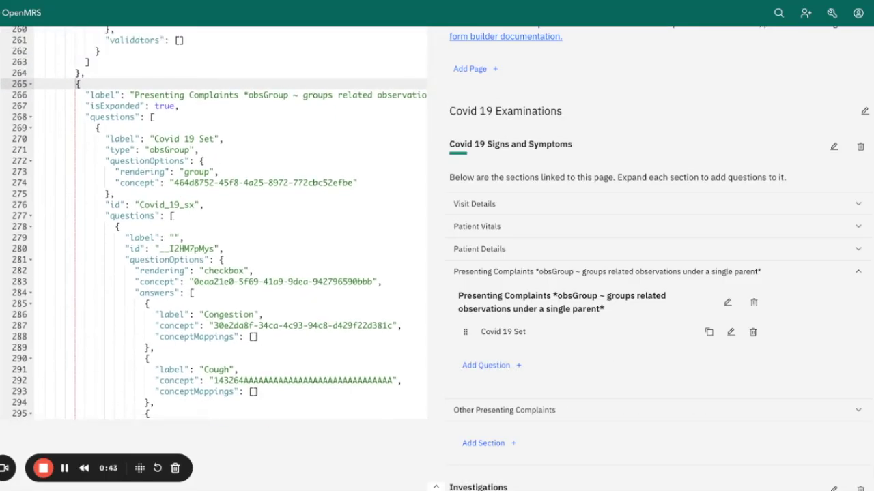
scroll(312, 234, "down", 1)
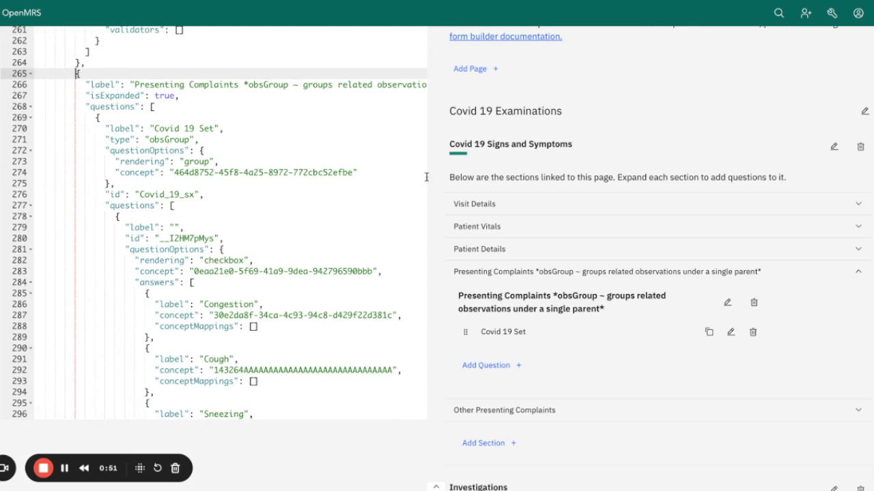
scroll(478, 197, "up", 2)
left_click(459, 63)
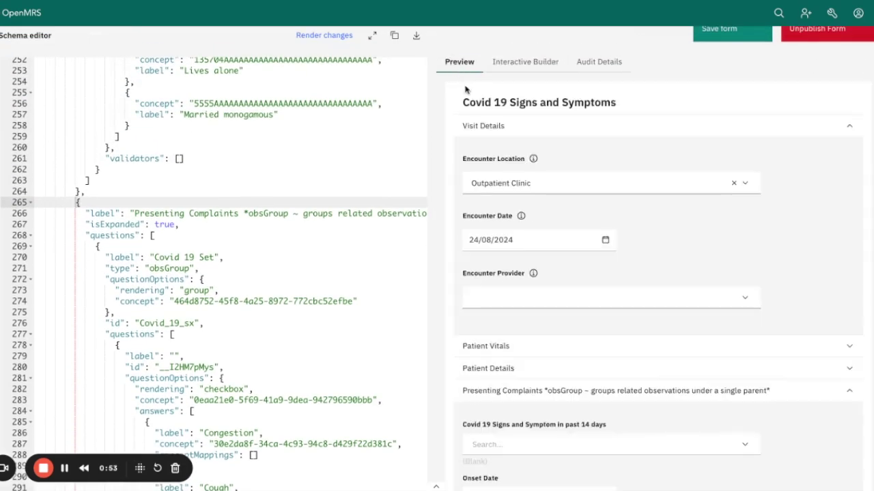
scroll(474, 211, "down", 3)
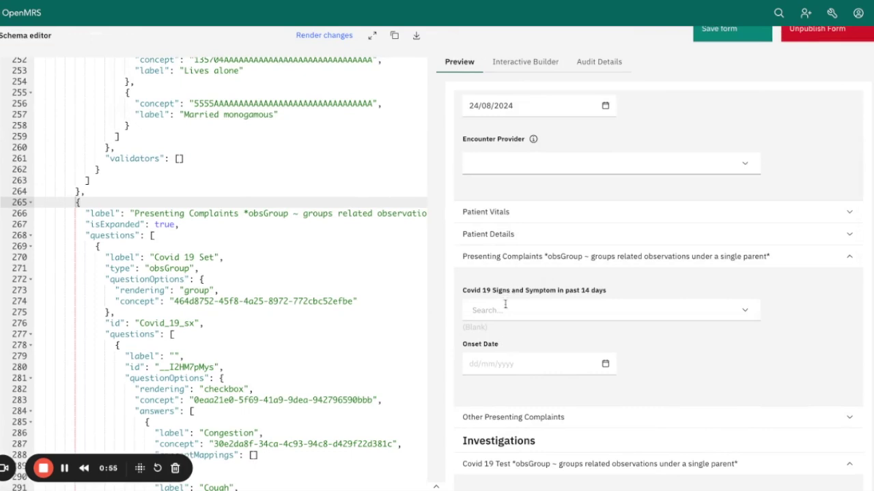
Examine the checkbox answers and the Onset Date question nested inside the Covid 19 Set obsGroup in the schema.
scroll(271, 237, "down", 3)
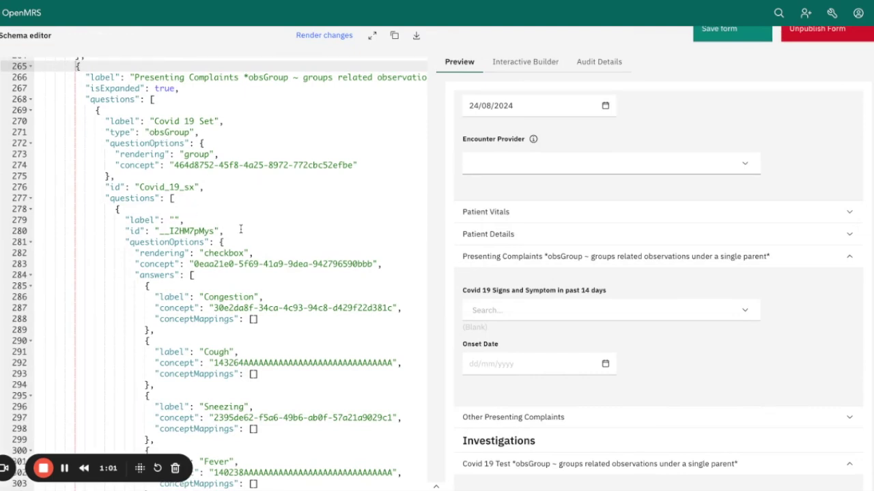
scroll(237, 235, "down", 2)
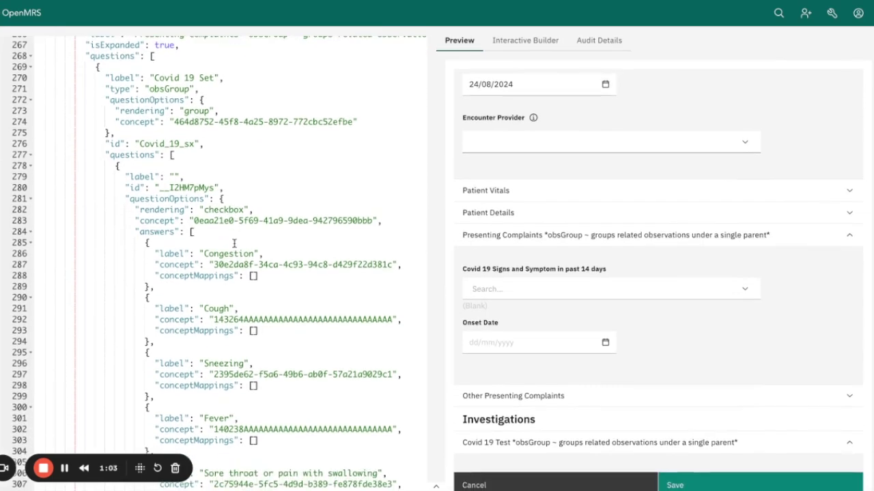
scroll(233, 243, "down", 6)
scroll(219, 258, "down", 8)
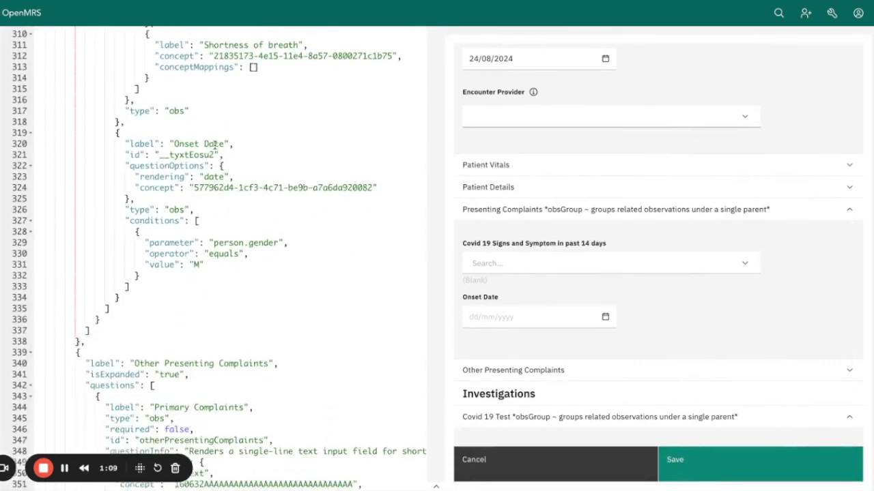
scroll(215, 144, "up", 8)
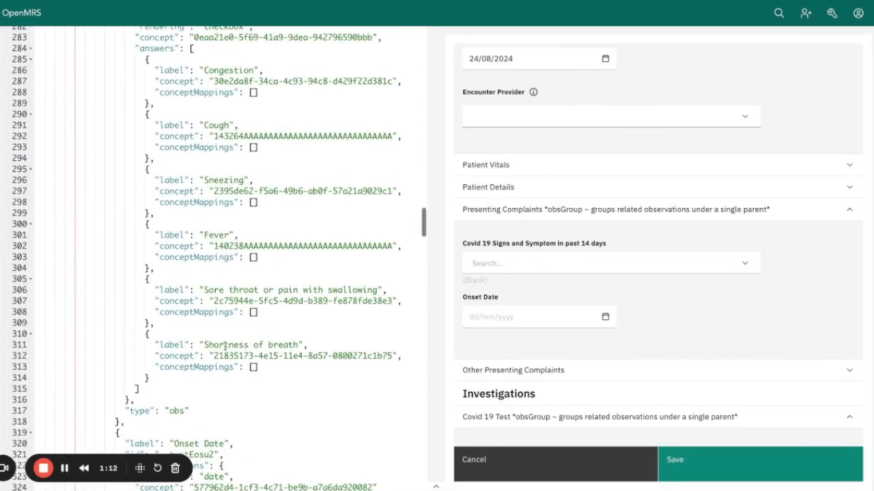
scroll(658, 273, "down", 3)
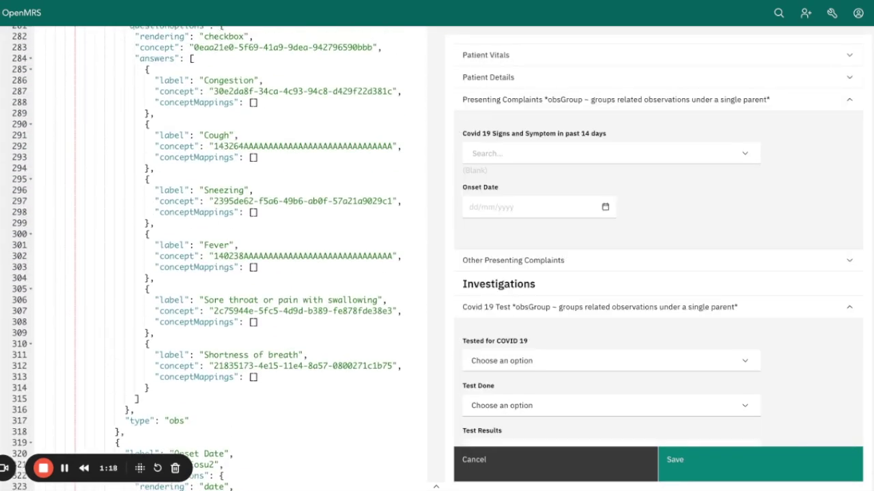
scroll(617, 189, "up", 1)
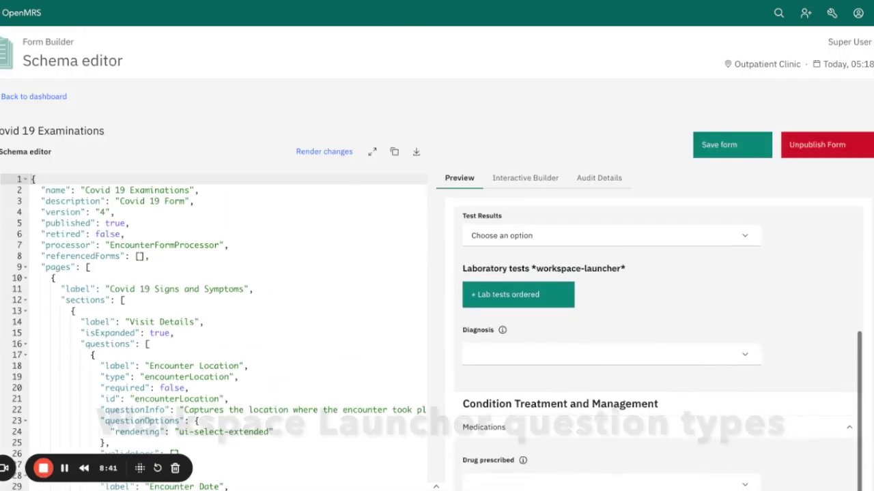
Examine the Laboratory tests workspace-launcher question and its neighbouring questions under Investigations in the preview.
scroll(655, 342, "up", 1)
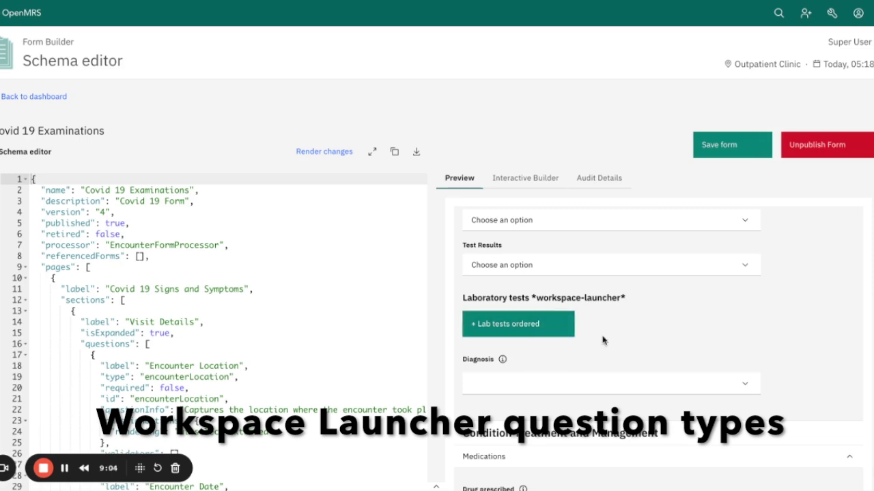
scroll(615, 329, "down", 2)
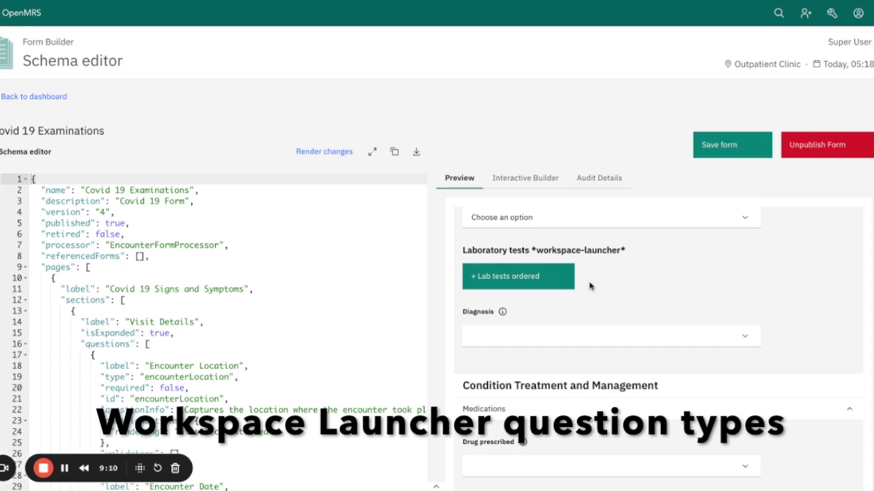
scroll(591, 286, "up", 4)
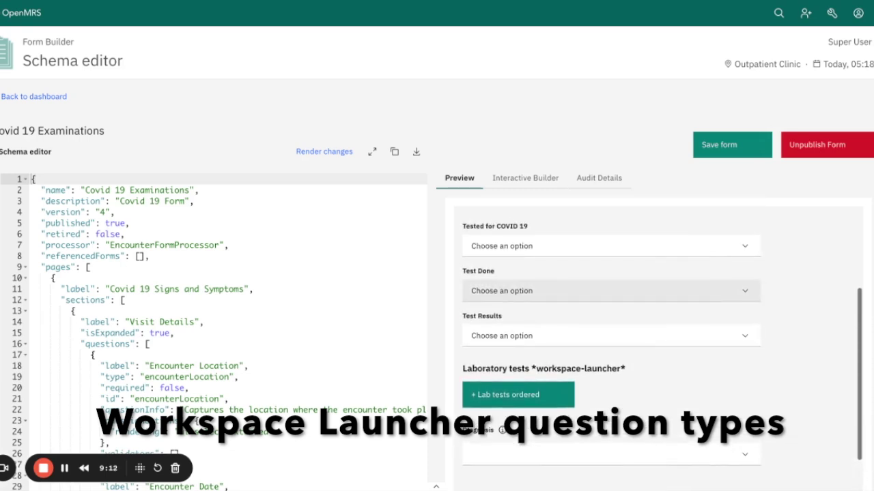
scroll(590, 286, "down", 2)
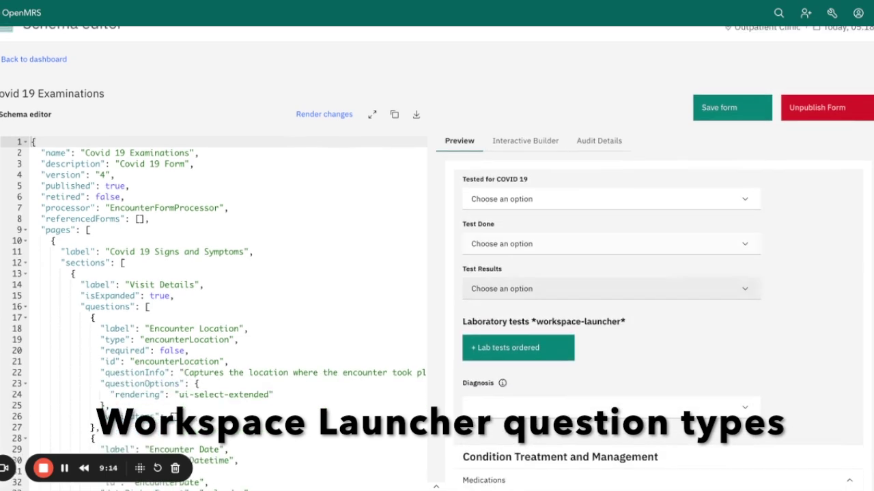
scroll(633, 343, "down", 1)
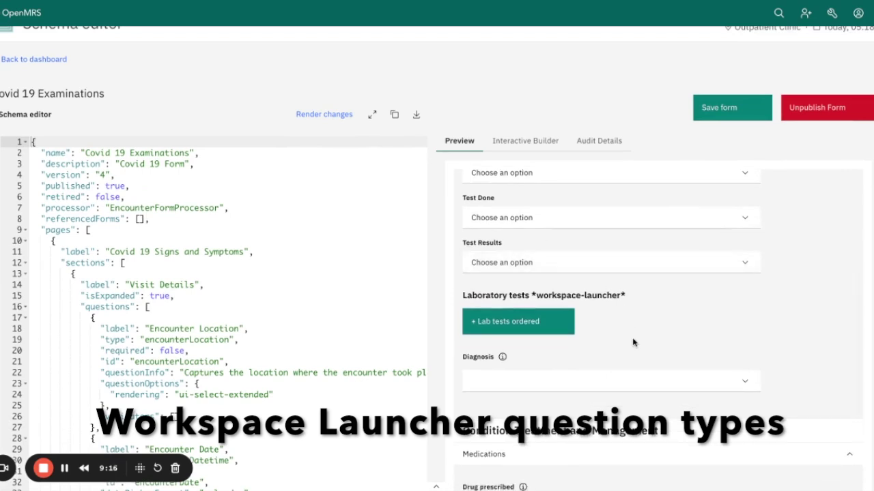
Find the Diagnosis question under Investigations in the preview and read its info description.
scroll(633, 343, "down", 1)
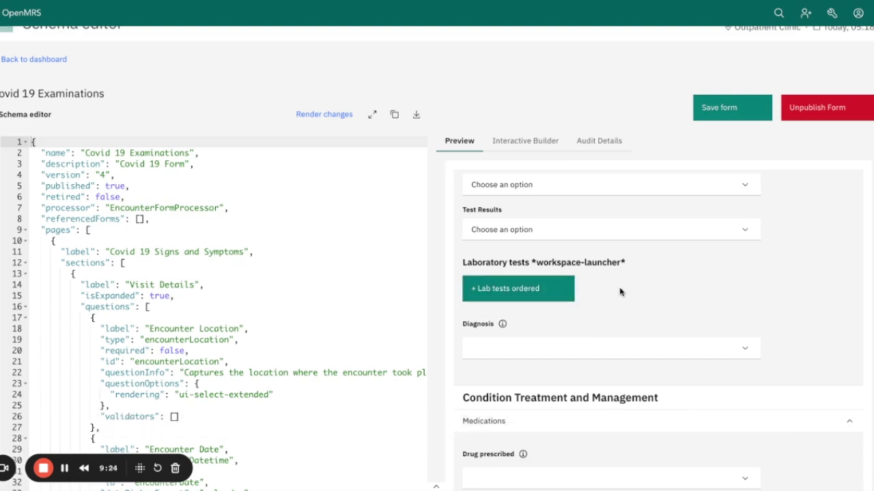
scroll(620, 293, "down", 3)
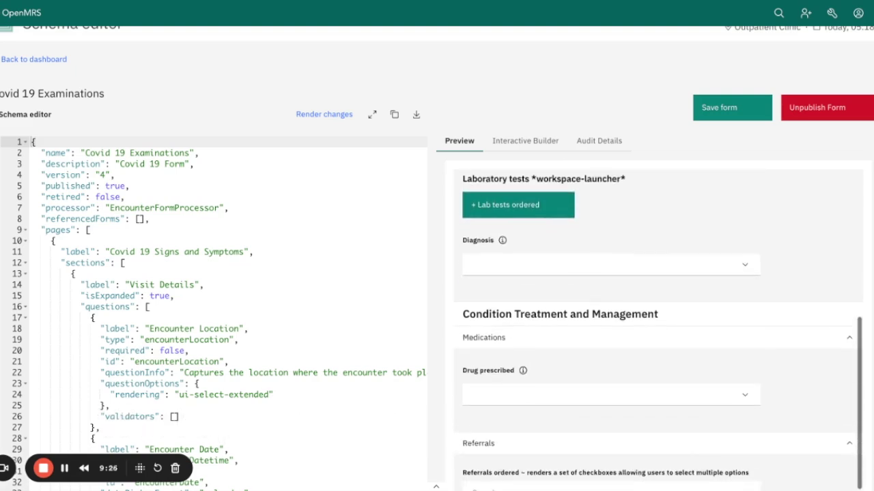
scroll(655, 328, "down", 1)
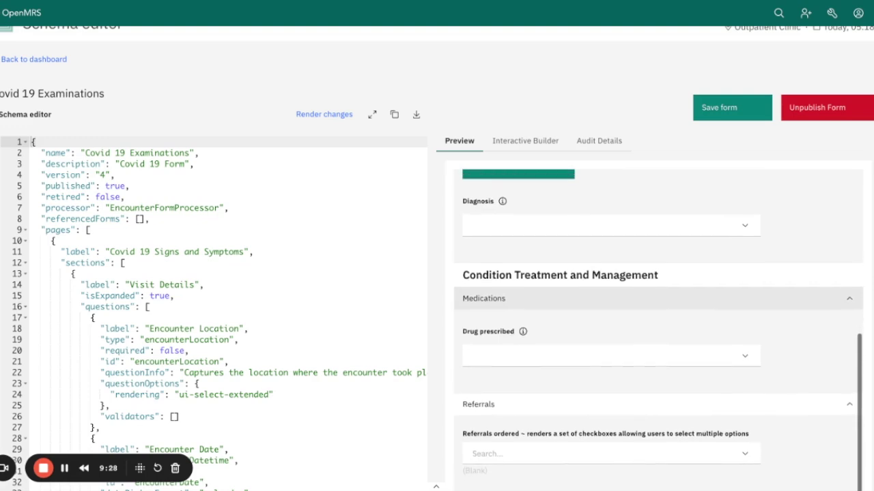
scroll(625, 275, "down", 1)
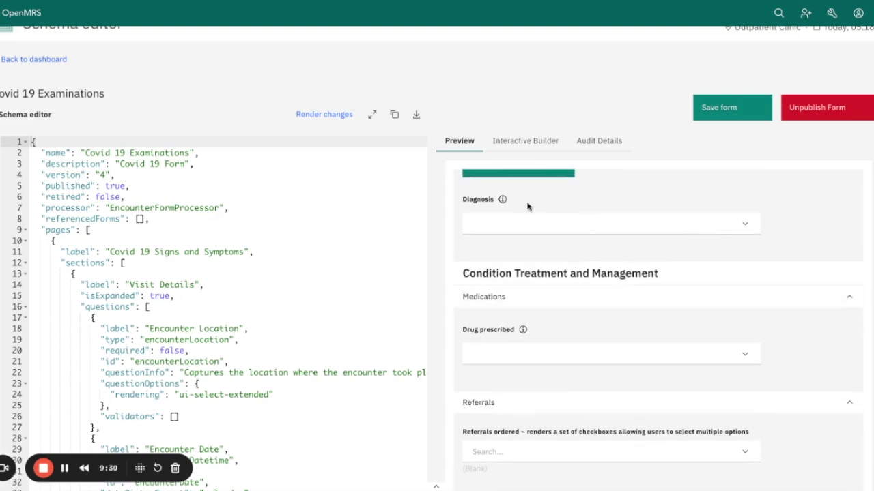
scroll(529, 207, "down", 1)
scroll(503, 189, "up", 1)
mouse_move(507, 232)
scroll(507, 234, "up", 1)
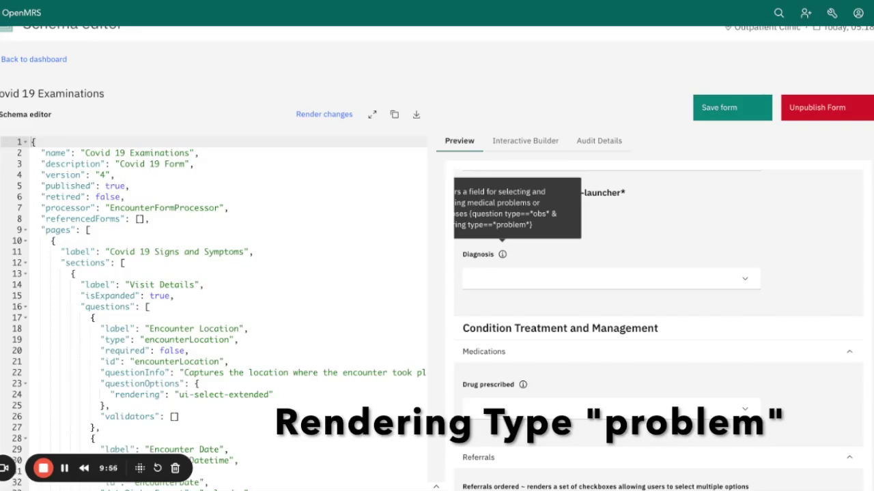
Display the selectable problems offered by the Diagnosis question in the preview.
left_click(742, 287)
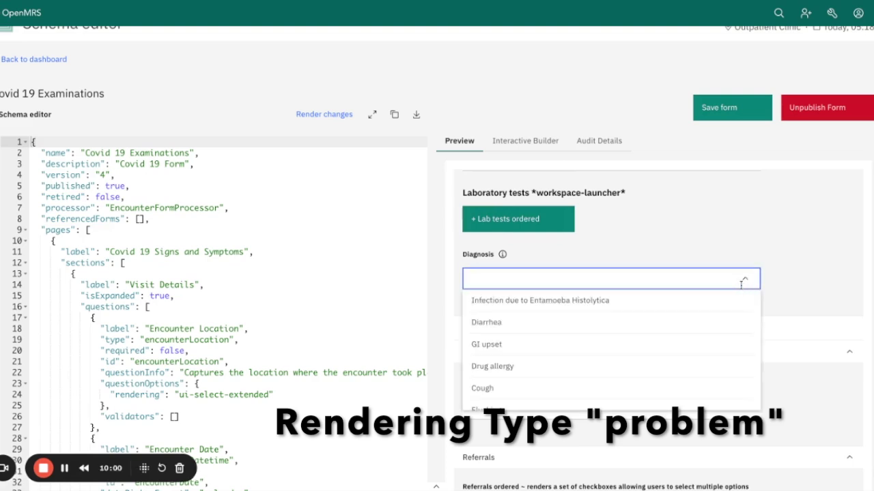
left_click(613, 253)
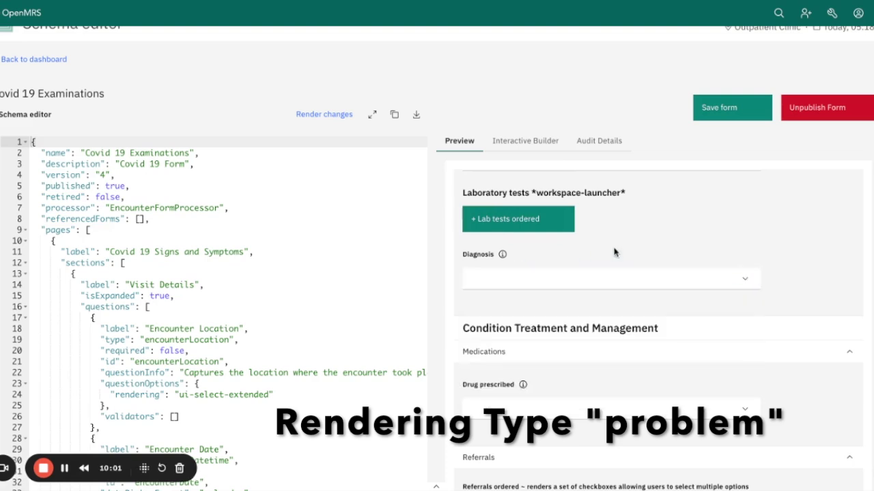
left_click(743, 282)
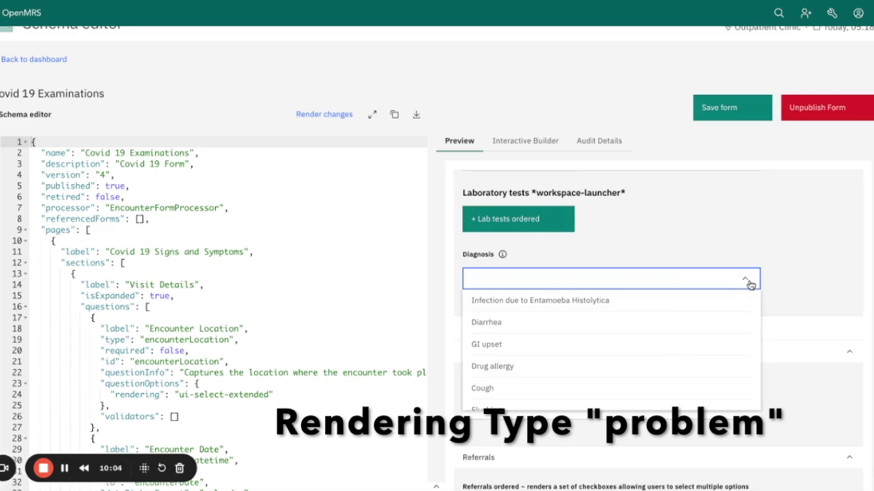
Expand the Covid 19 Test section in the interactive builder and open its Diagnosis question for editing.
left_click(529, 148)
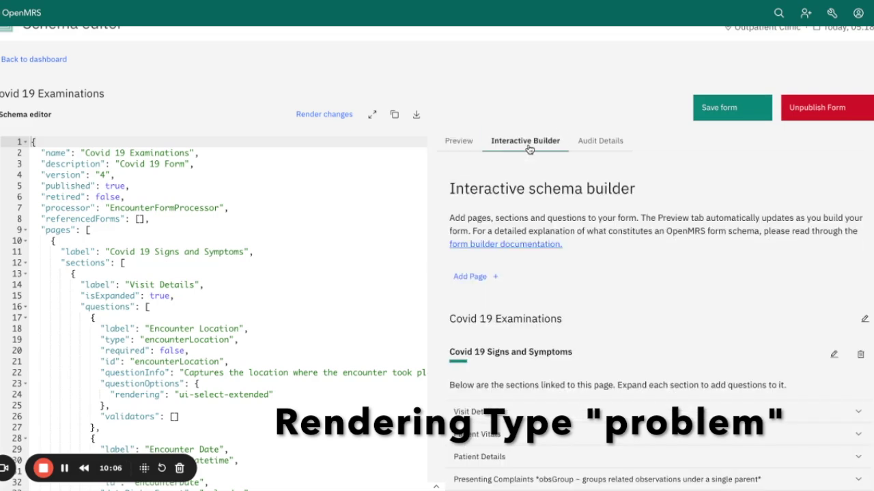
scroll(512, 320, "down", 4)
scroll(511, 319, "down", 1)
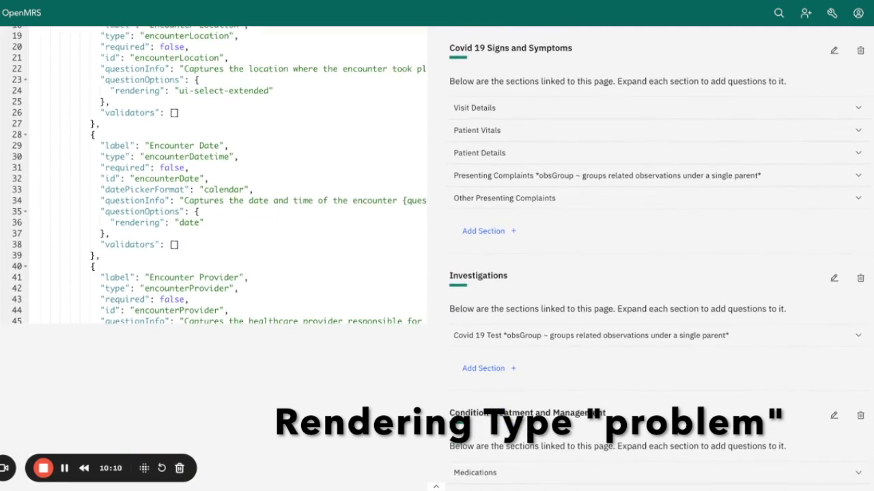
left_click(509, 198)
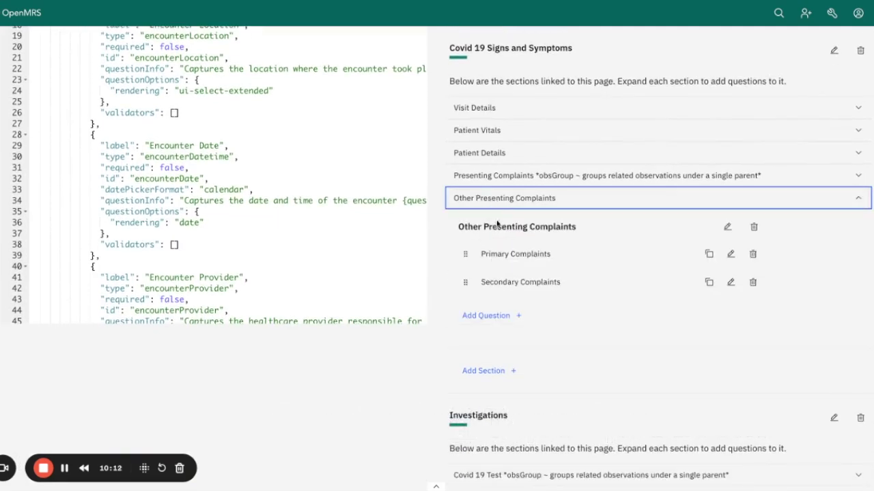
left_click(495, 198)
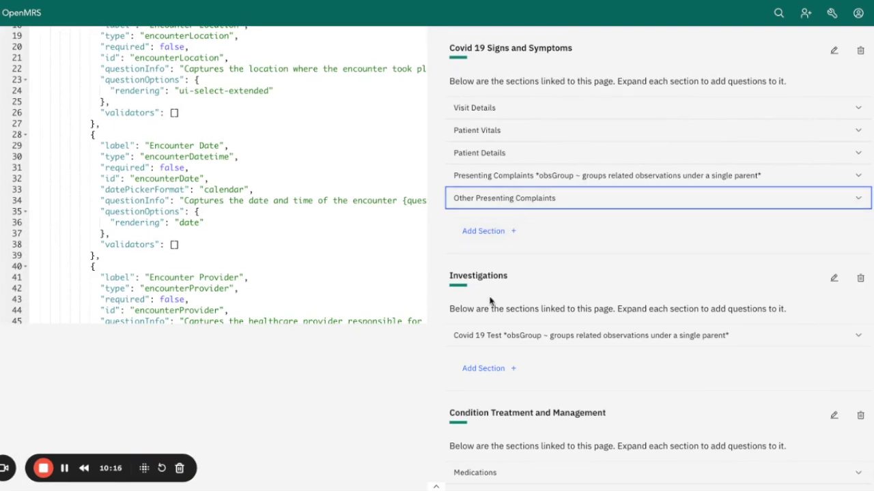
left_click(492, 336)
scroll(492, 333, "down", 1)
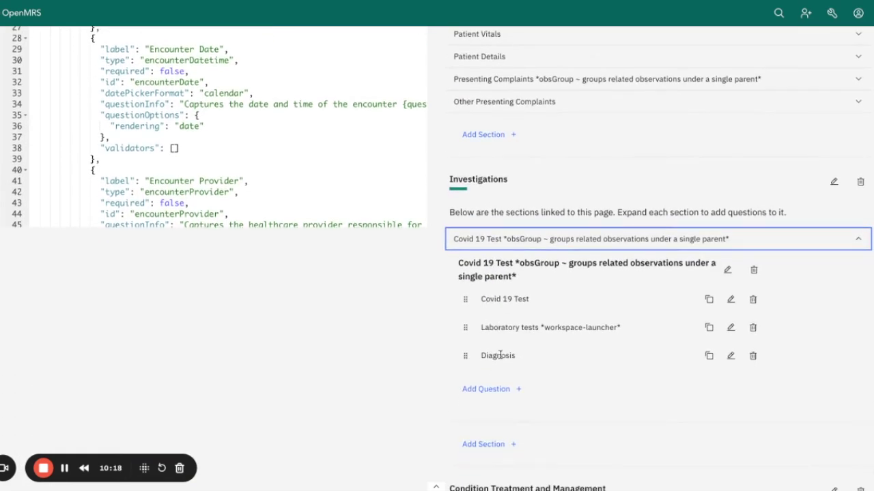
left_click(731, 356)
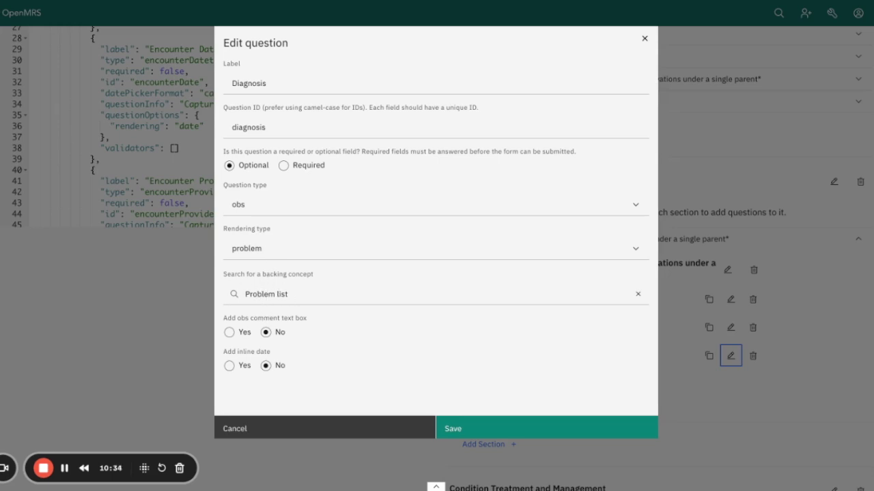
Close the Diagnosis question editor and review the Diagnosis options again in the form preview.
left_click(644, 38)
scroll(594, 55, "up", 7)
left_click(459, 181)
scroll(527, 248, "down", 10)
scroll(530, 249, "down", 1)
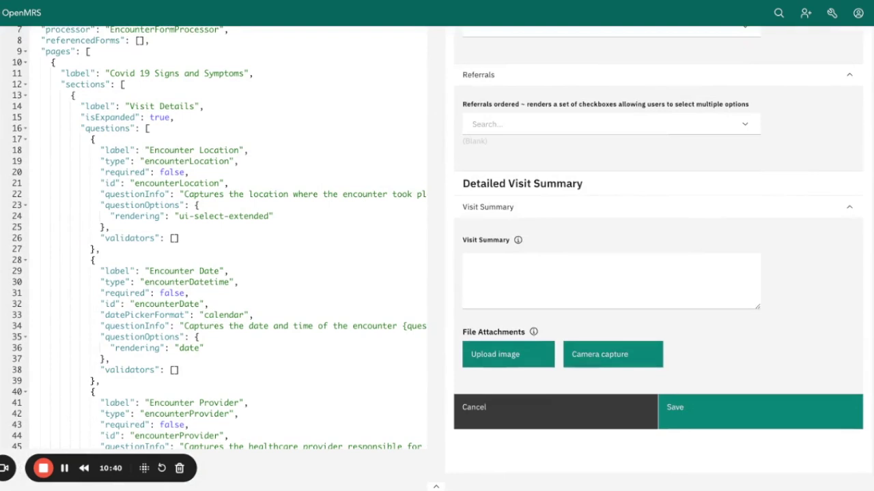
scroll(526, 250, "up", 3)
scroll(548, 241, "up", 5)
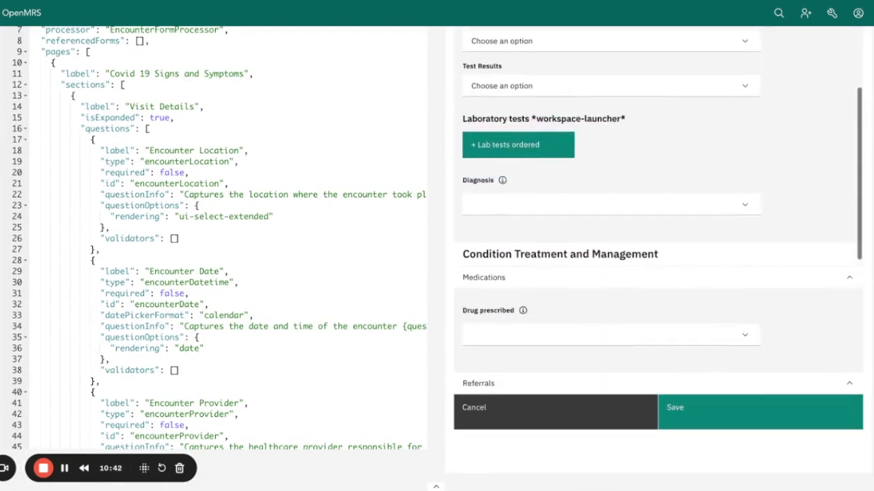
left_click(697, 250)
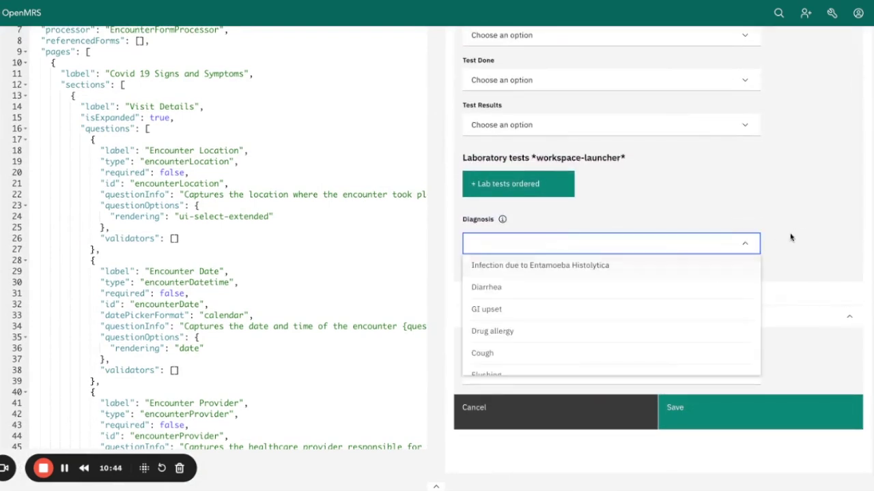
left_click(751, 200)
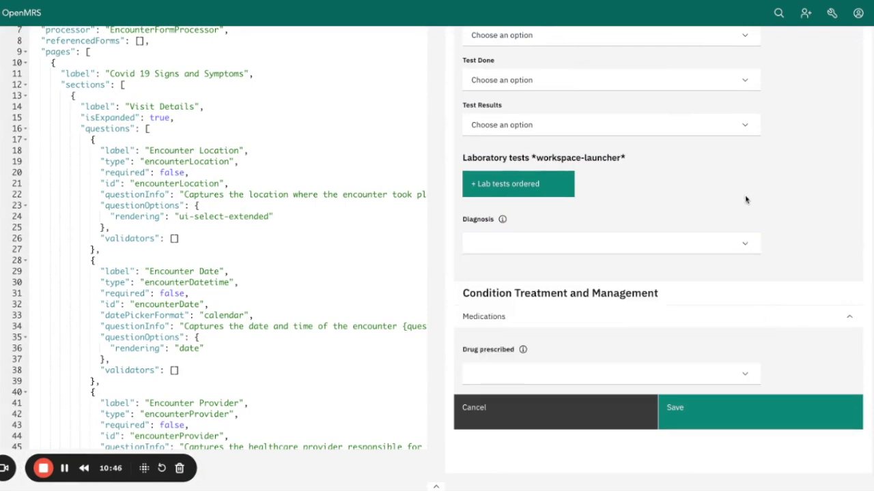
Read the info description of the Drug prescribed question under Medications in the preview.
scroll(654, 218, "down", 3)
scroll(654, 217, "down", 2)
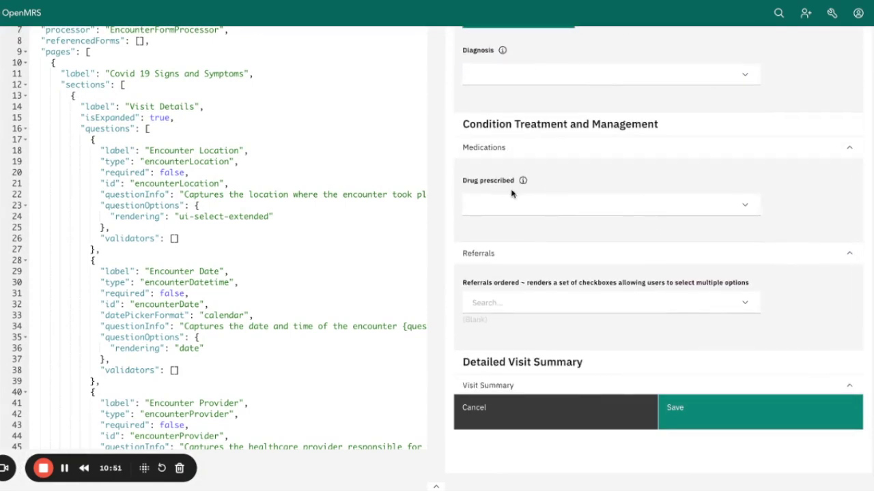
mouse_move(523, 181)
scroll(629, 185, "up", 1)
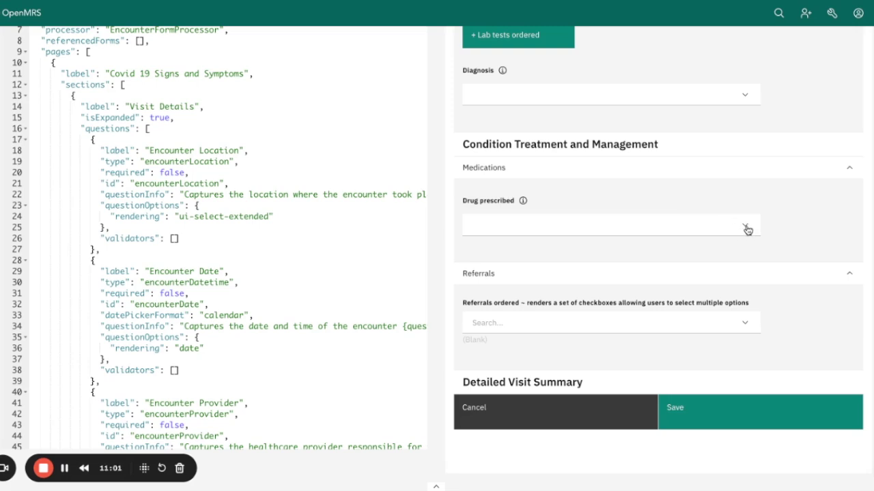
mouse_move(522, 202)
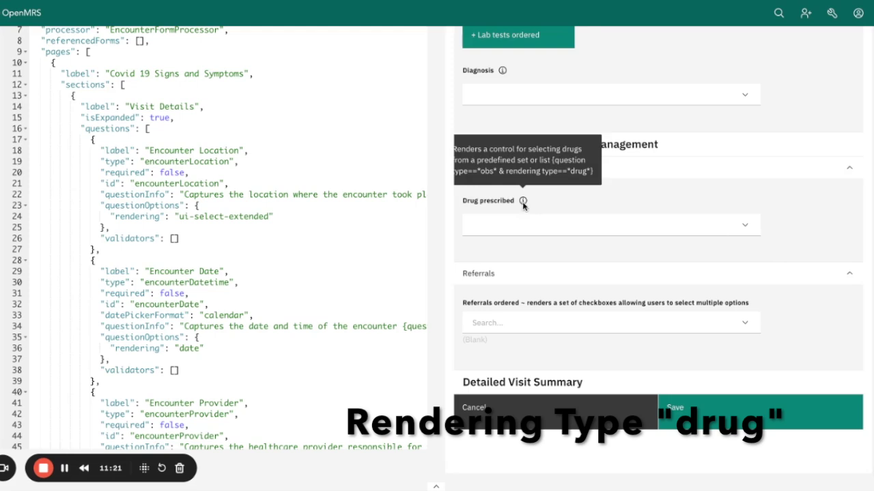
Browse the list of drugs offered by the Drug prescribed question, then close it without choosing one.
left_click(741, 230)
scroll(651, 230, "down", 5)
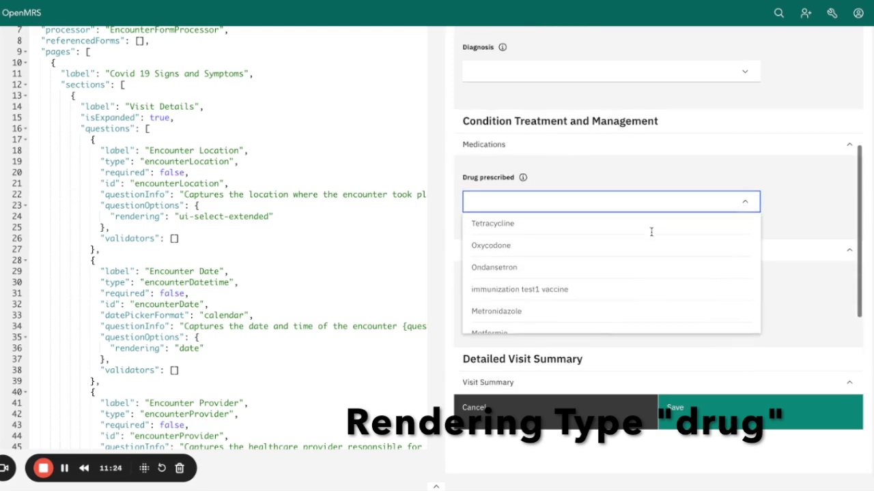
scroll(651, 226, "down", 6)
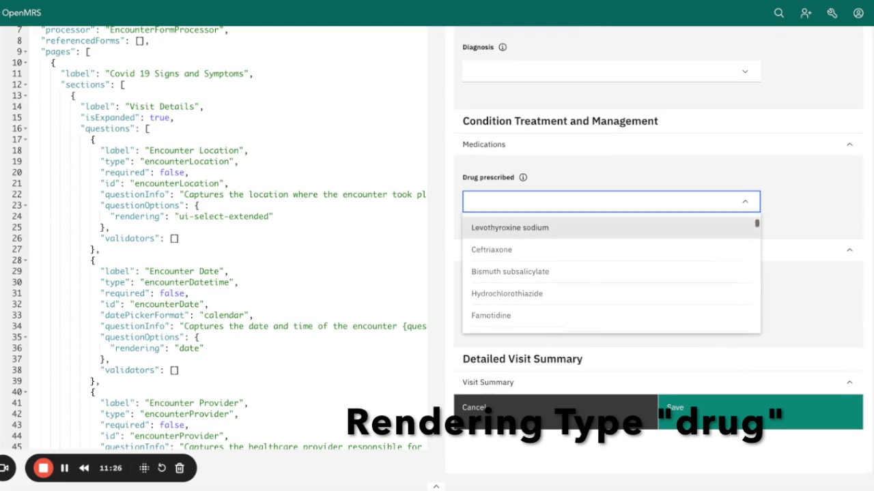
scroll(651, 232, "down", 1)
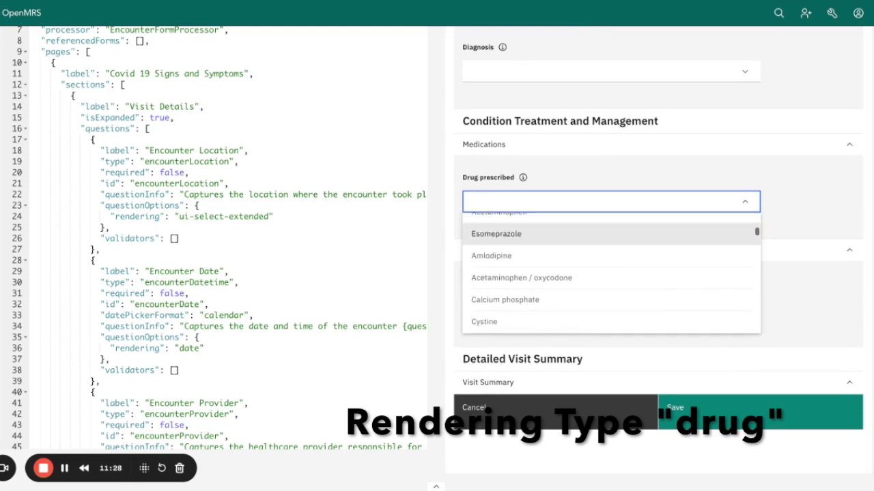
scroll(651, 232, "down", 2)
left_click(689, 174)
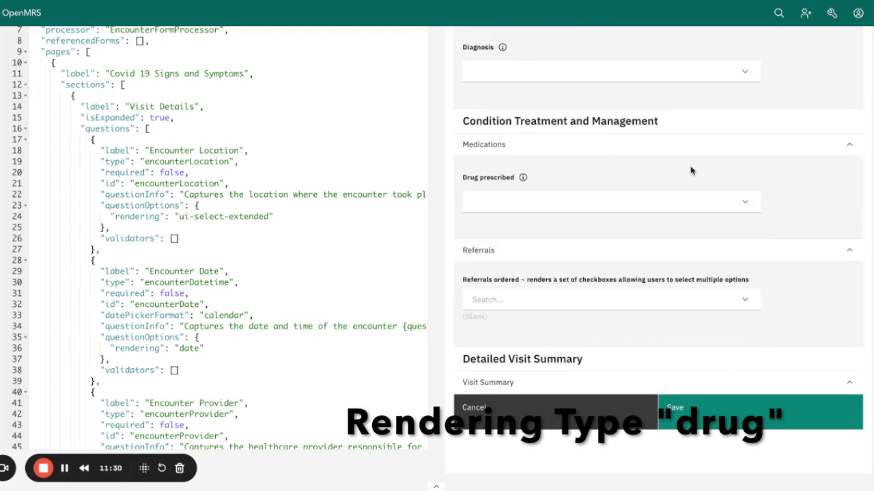
Collapse Covid 19 Test and expand Medications in the interactive builder, and open the Drug prescribed question for editing.
scroll(584, 177, "up", 10)
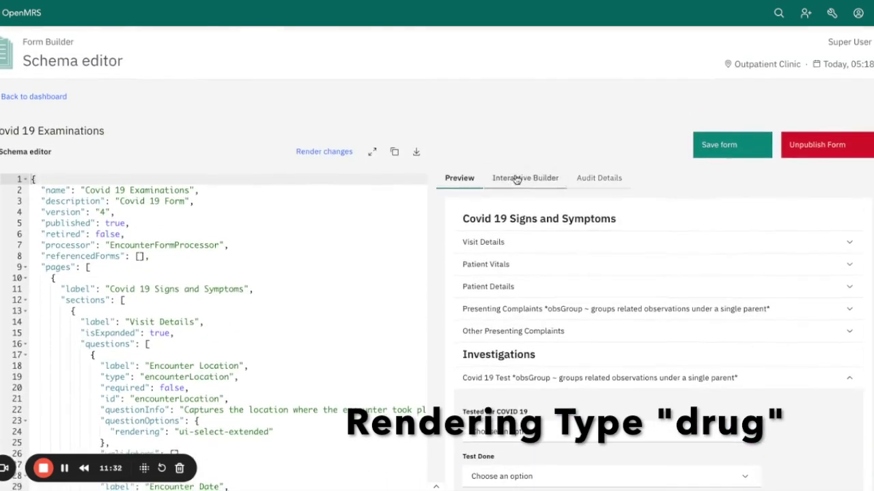
left_click(525, 177)
scroll(570, 308, "down", 10)
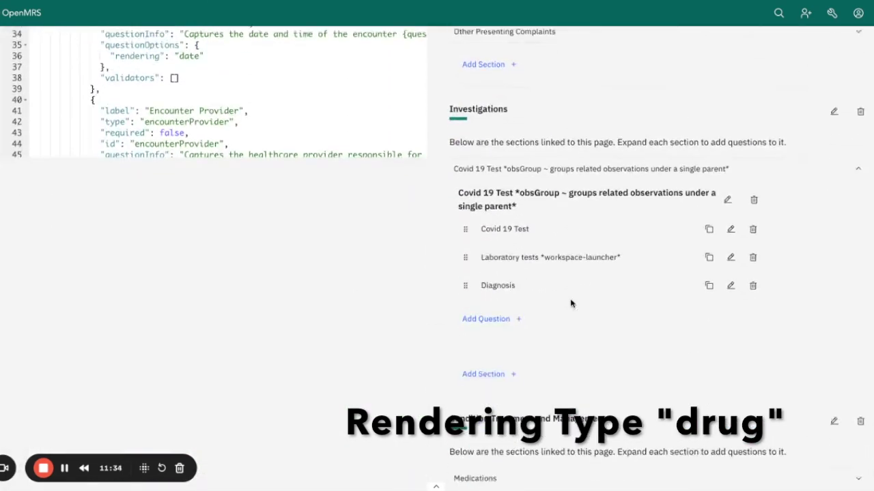
scroll(571, 304, "down", 1)
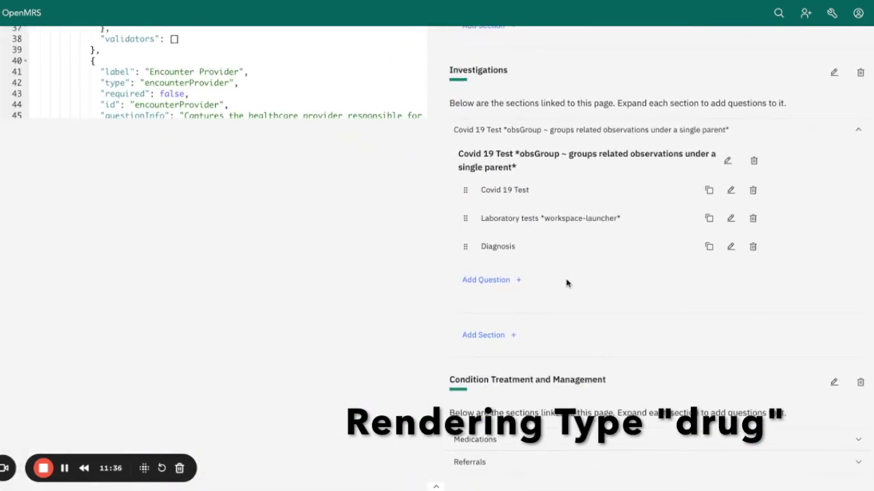
left_click(467, 133)
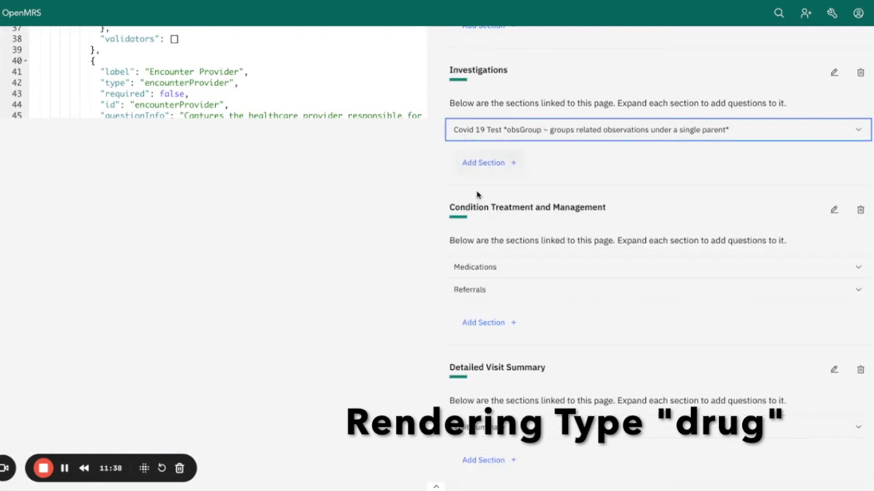
left_click(481, 270)
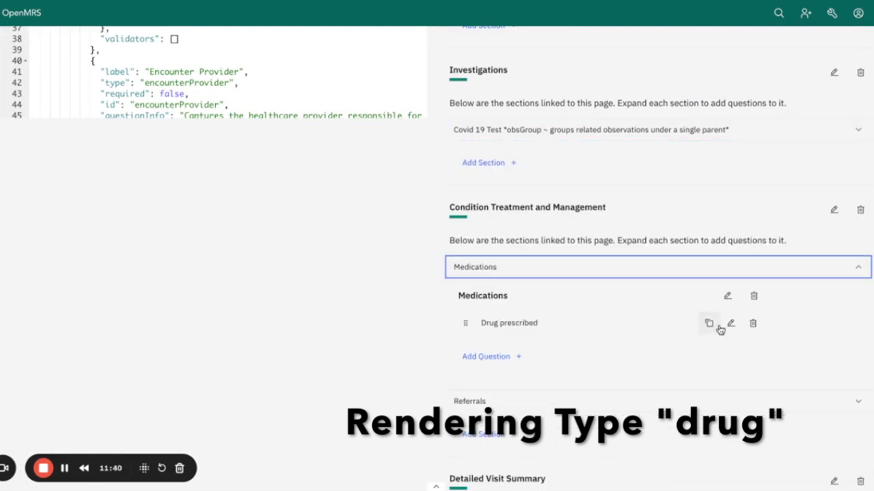
left_click(730, 322)
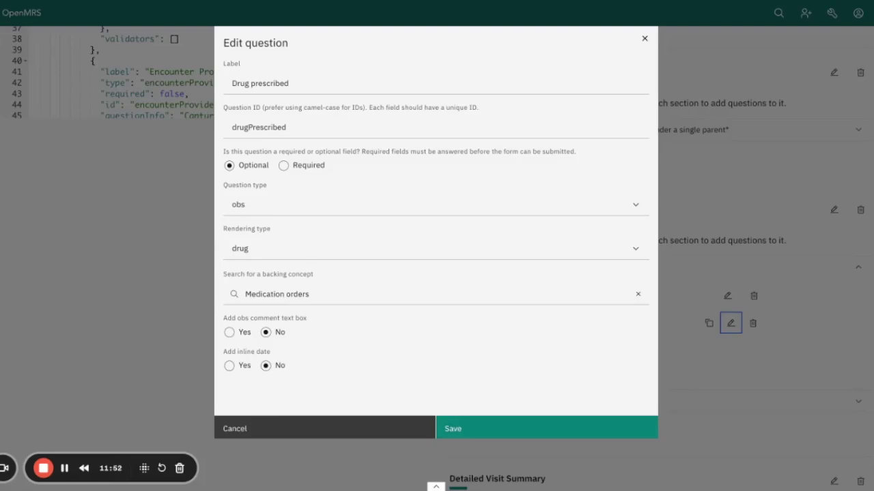
Close the Drug prescribed question editor and display that question's drug list in the form preview.
left_click(644, 38)
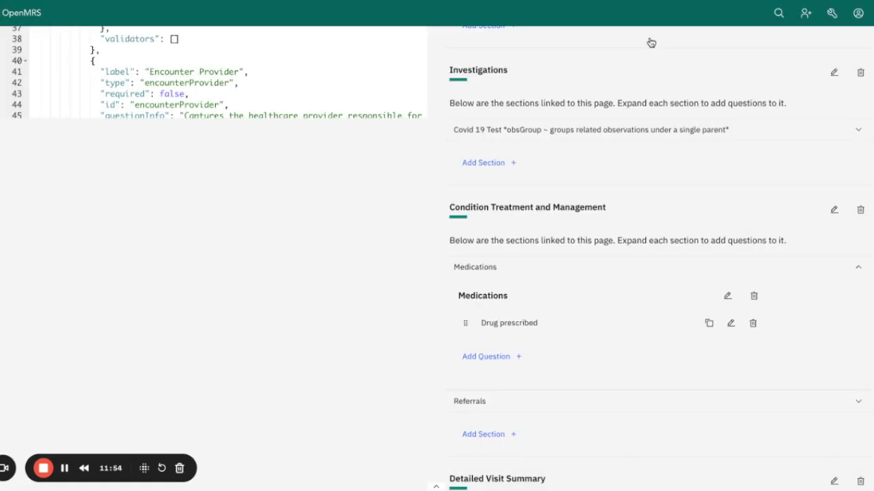
scroll(644, 287, "up", 10)
left_click(461, 179)
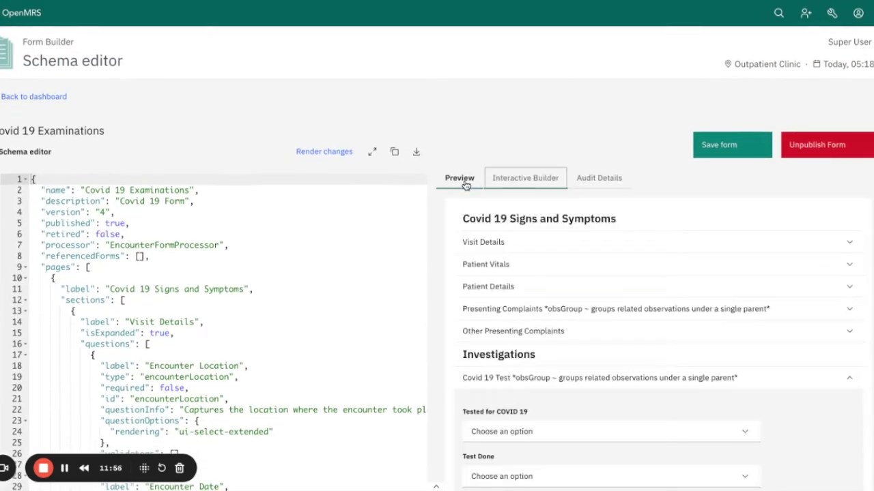
scroll(610, 333, "down", 10)
scroll(610, 334, "down", 5)
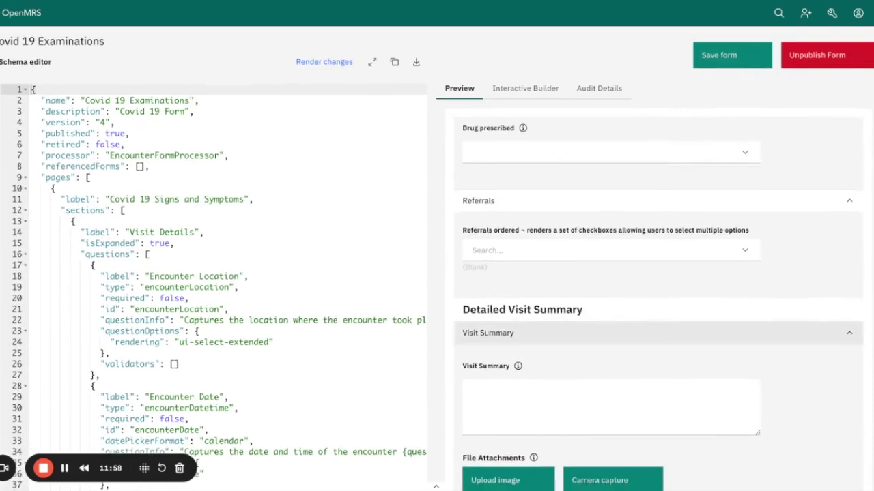
scroll(616, 253, "up", 3)
left_click(643, 258)
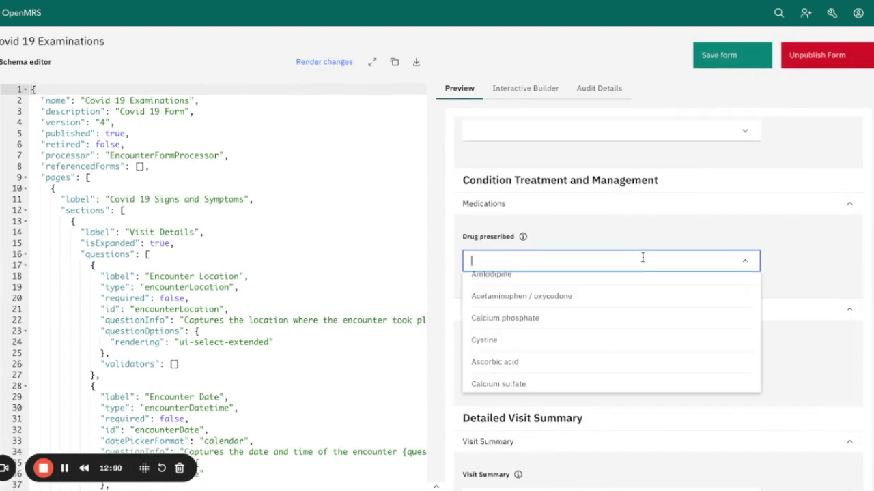
Choose Aspirin as the answer to the Drug prescribed question in the form preview.
scroll(620, 353, "down", 3)
left_click(618, 333)
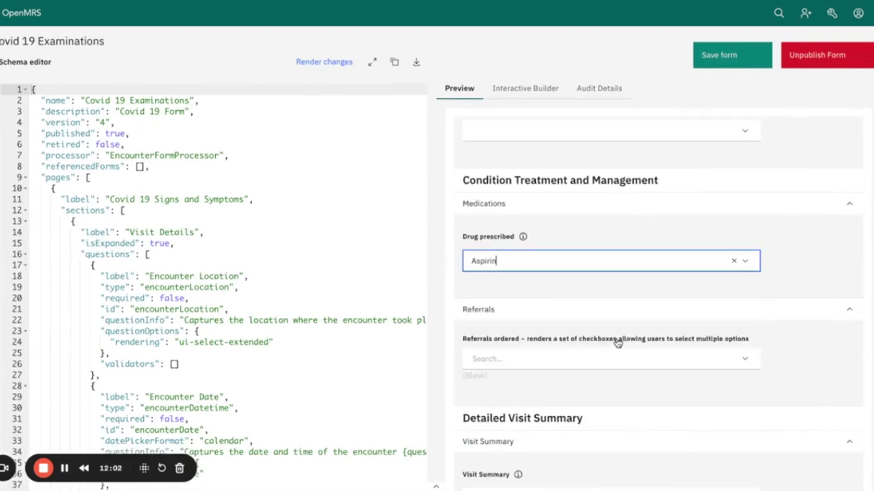
Select Inpatient care or hospitalization, Mental health services and Nutritional support for the Referrals ordered question.
scroll(682, 299, "down", 1)
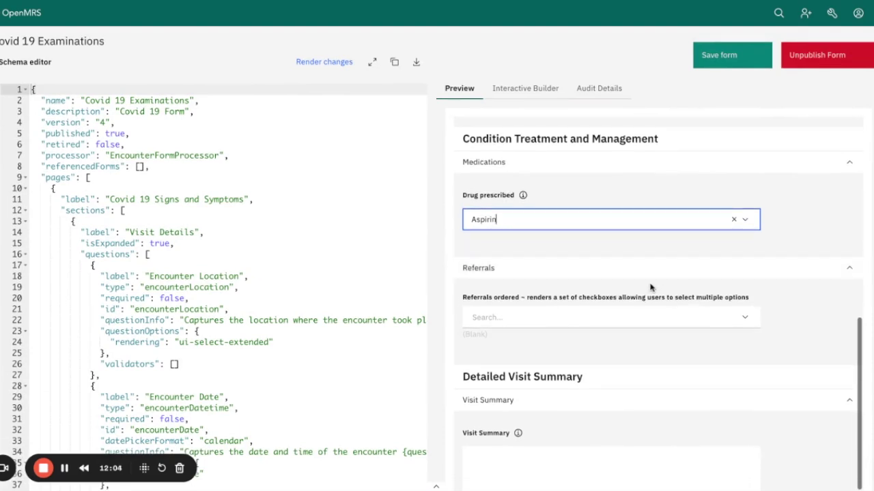
scroll(651, 287, "down", 1)
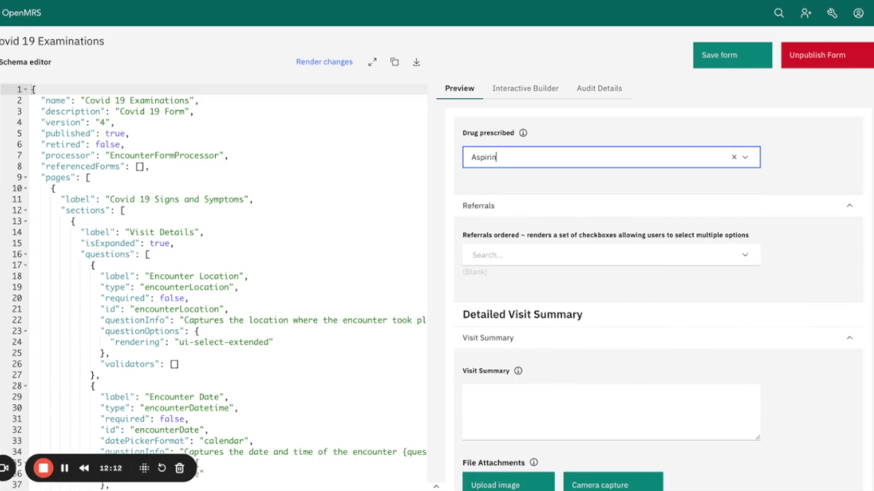
left_click(727, 254)
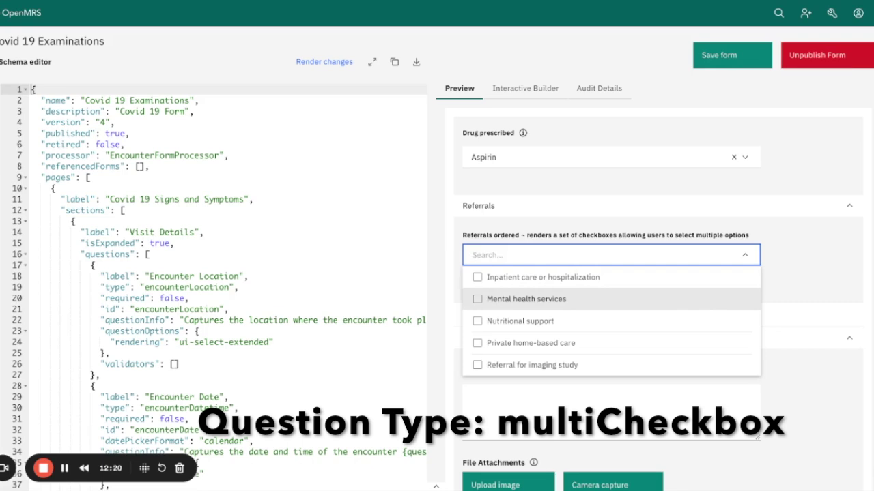
left_click(494, 278)
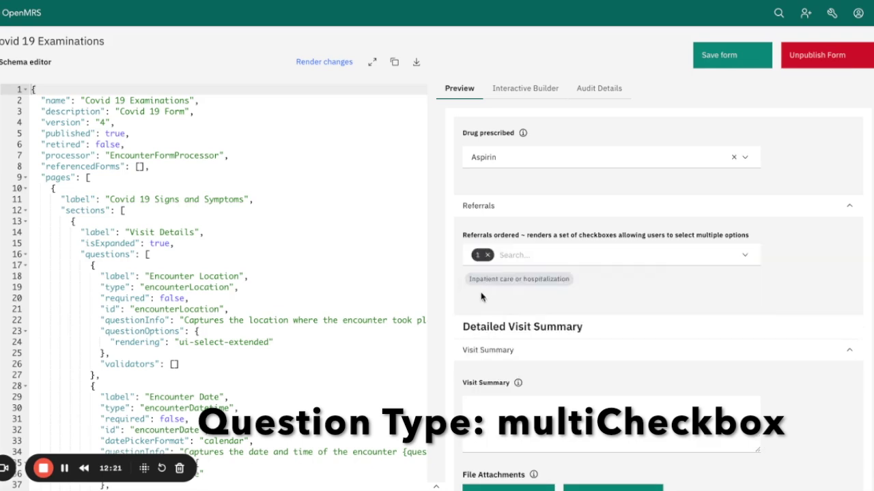
left_click(520, 261)
scroll(556, 289, "up", 1)
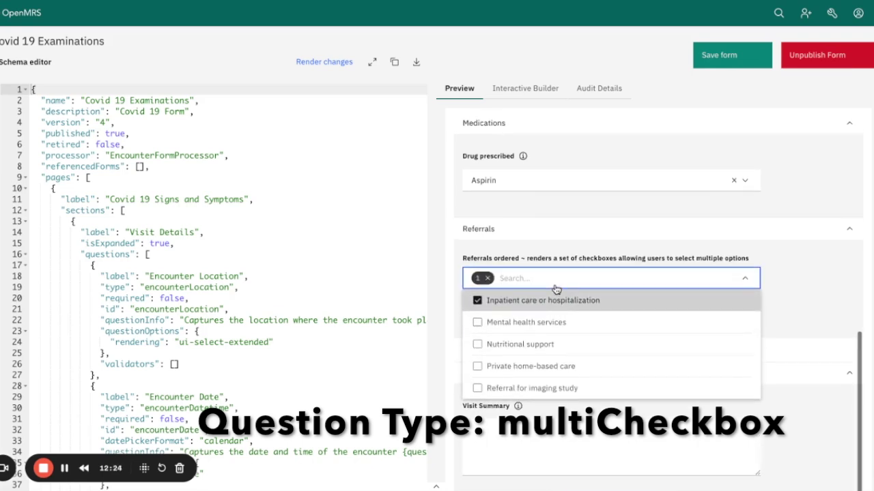
scroll(556, 289, "down", 1)
left_click(525, 304)
left_click(524, 328)
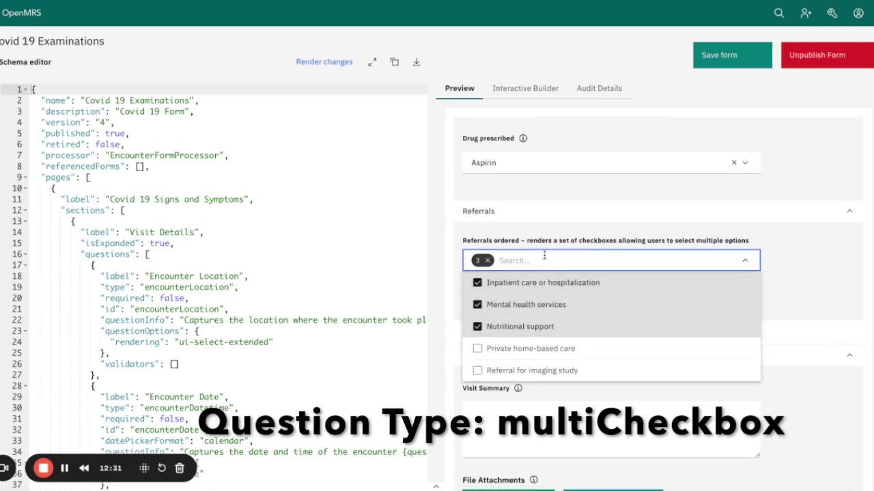
Clear all selected options of the Referrals ordered question and close its list.
left_click(495, 283)
left_click(477, 305)
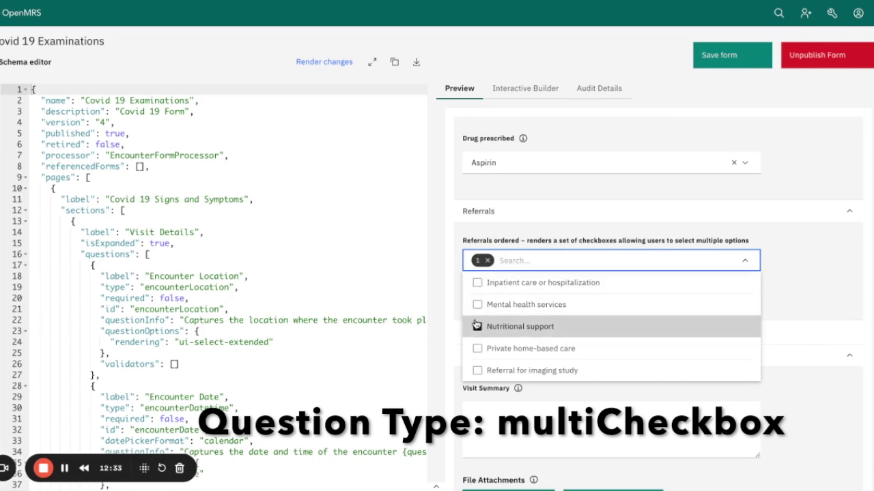
left_click(477, 326)
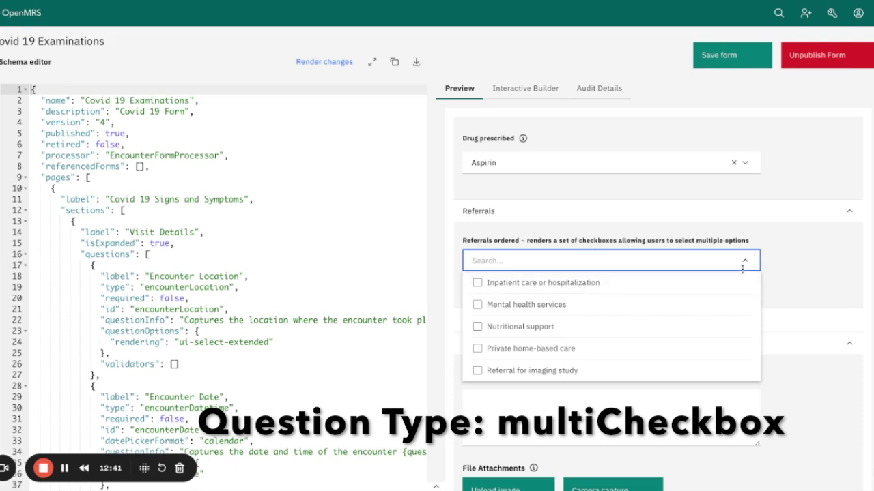
left_click(780, 265)
Read the info description of the Visit Summary question and place the cursor in its text area.
scroll(754, 260, "down", 3)
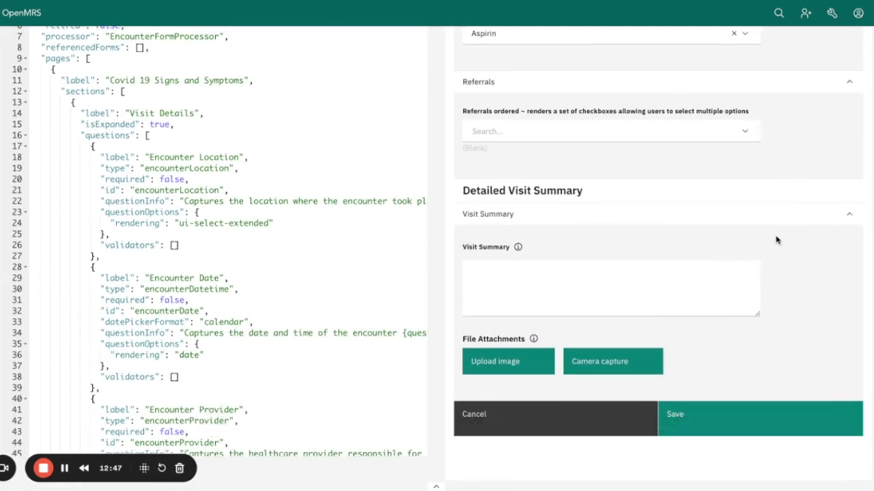
mouse_move(517, 247)
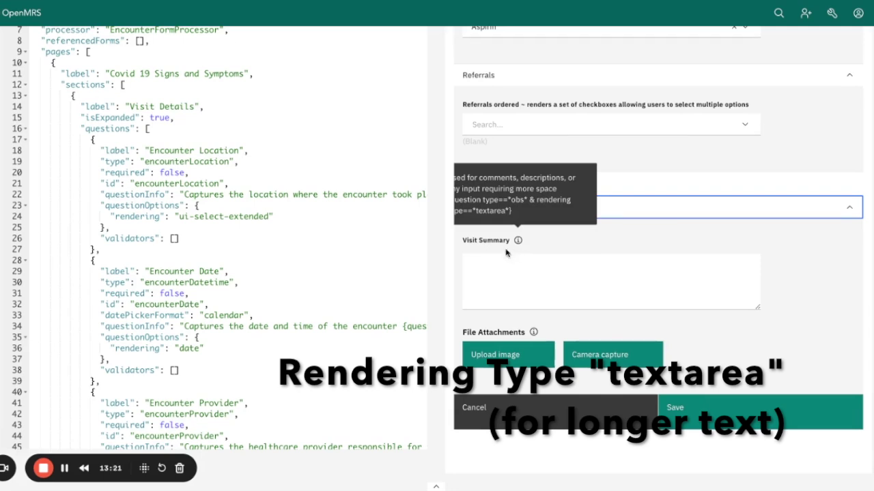
left_click(478, 259)
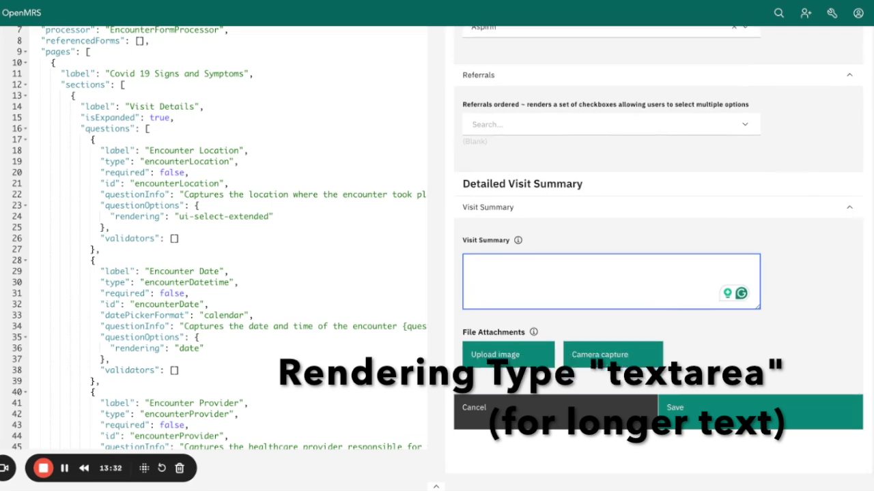
Expand the Other Presenting Complaints section under Covid 19 Signs and Symptoms in the preview.
scroll(658, 204, "up", 2)
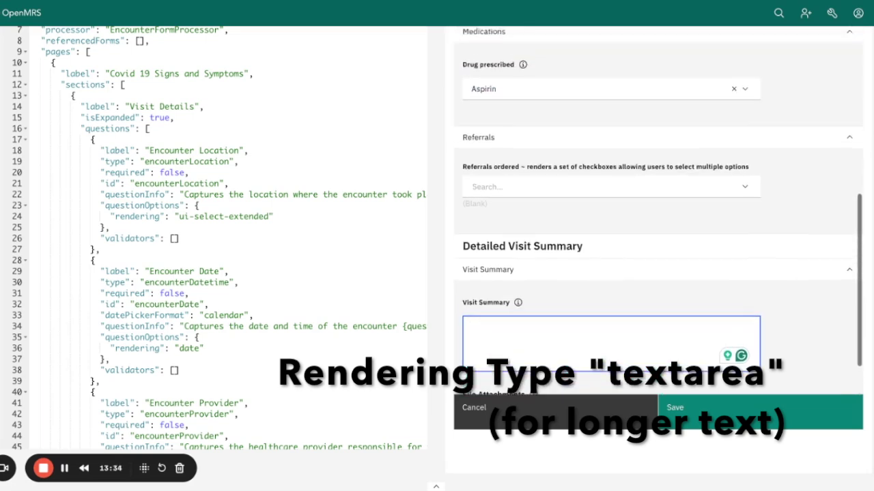
scroll(657, 204, "up", 8)
scroll(663, 257, "up", 8)
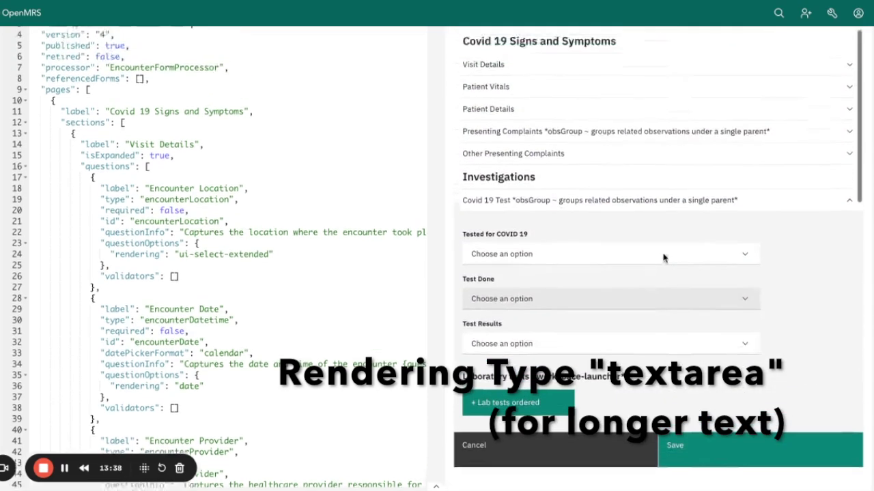
scroll(663, 257, "up", 1)
left_click(562, 170)
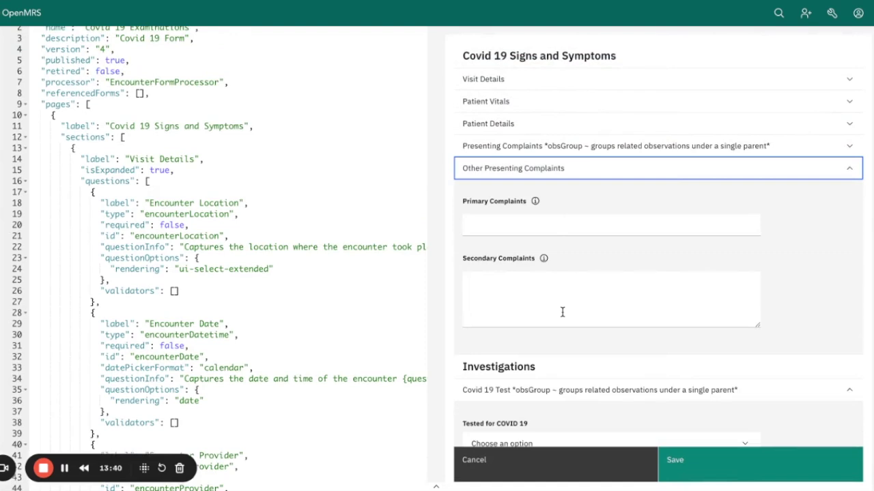
Read the info description of the Primary Complaints question and try focusing its single-line text field.
scroll(562, 312, "up", 1)
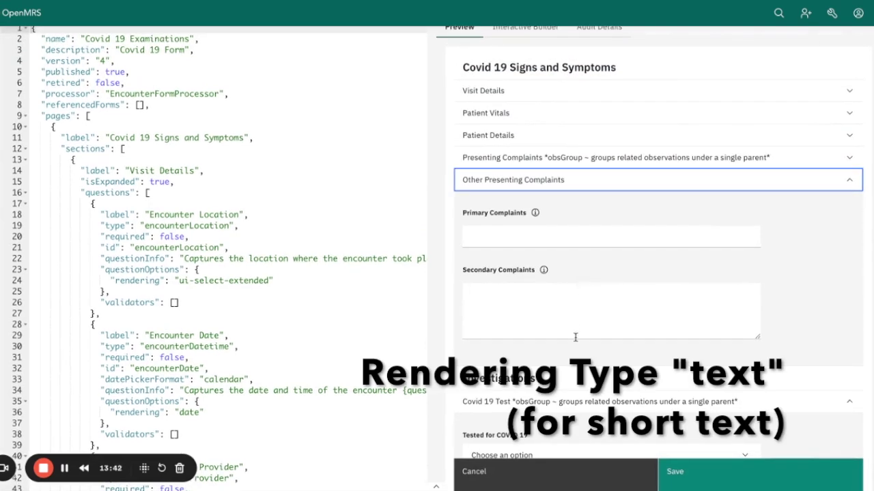
mouse_move(535, 207)
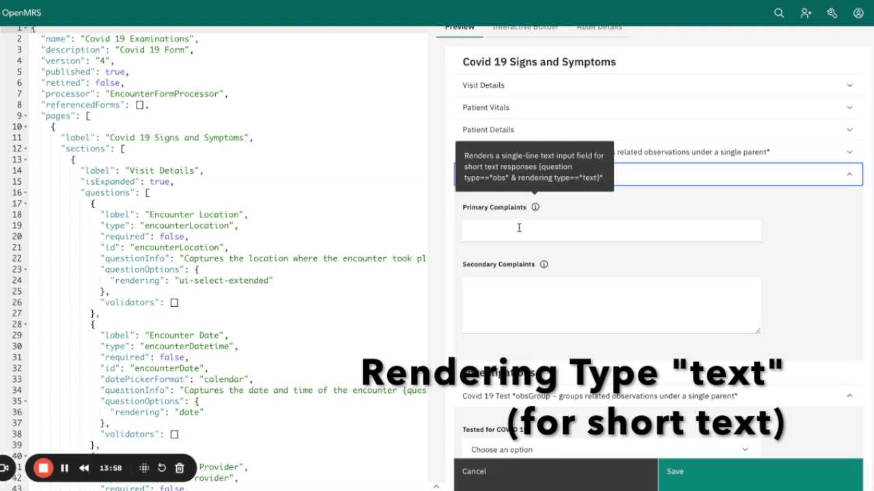
left_click(494, 228)
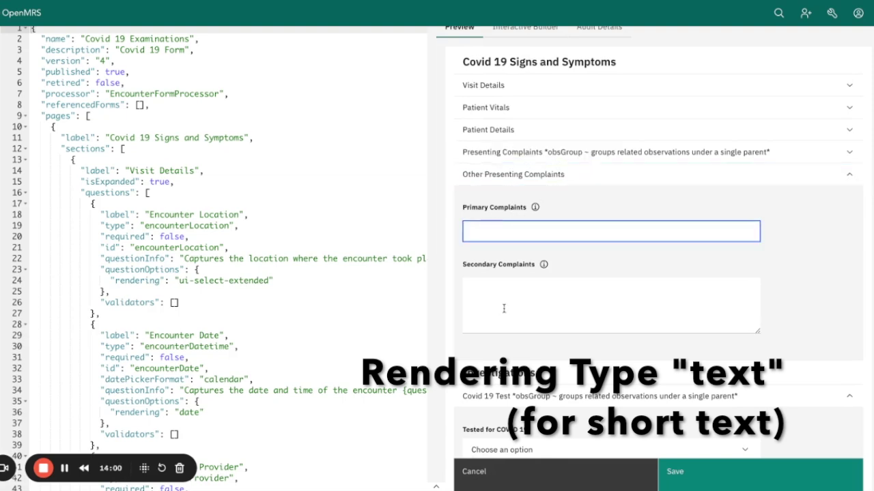
left_click(535, 212)
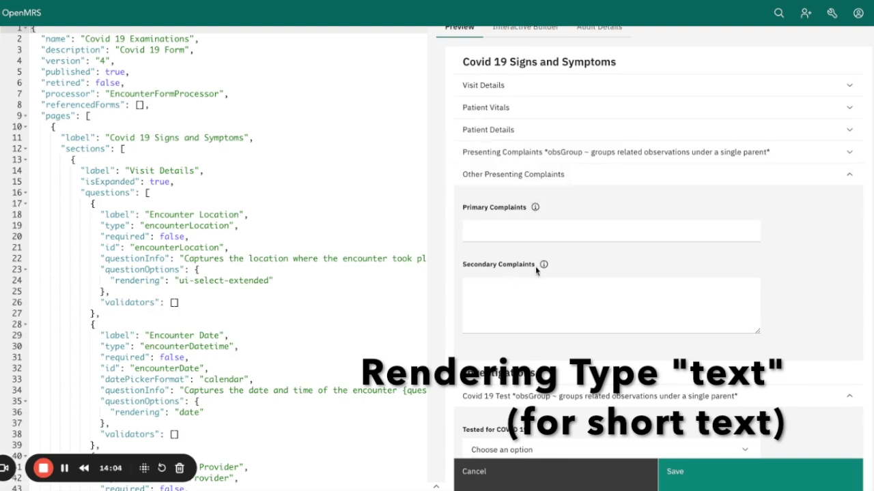
Read the info description of the Secondary Complaints question and place the cursor in its multiline field.
mouse_move(543, 265)
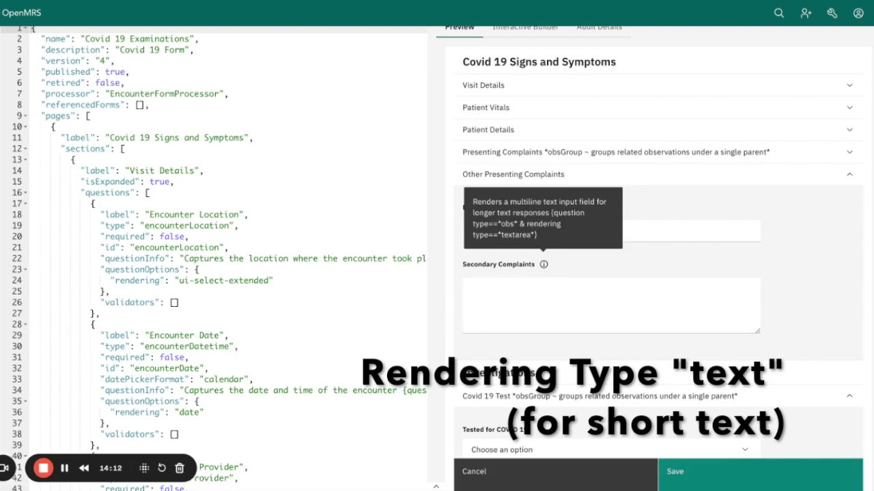
left_click(549, 287)
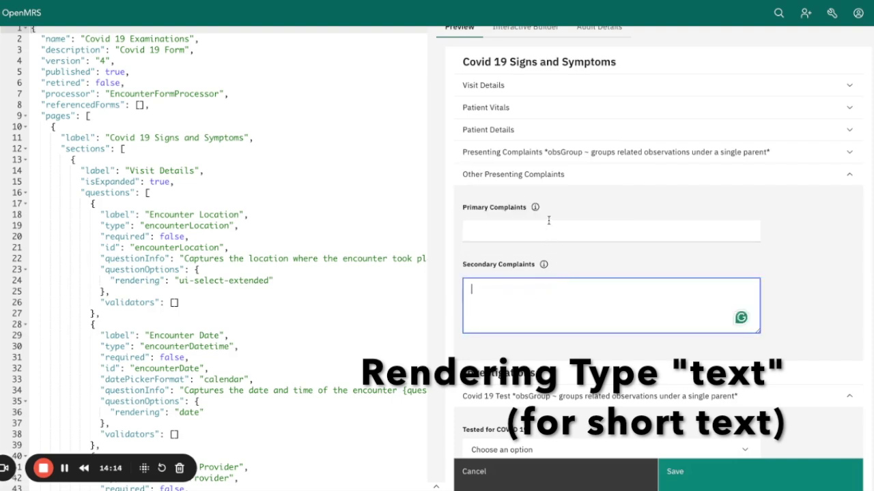
mouse_move(536, 208)
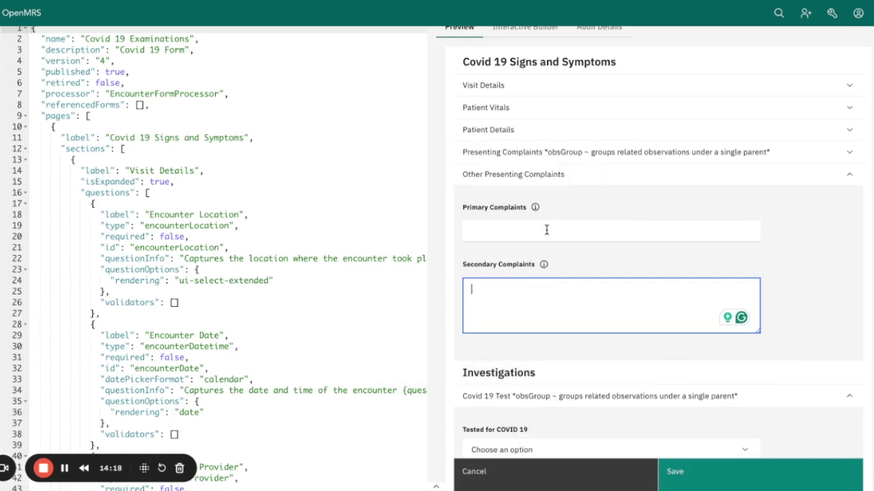
Examine the File Attachments question under Visit Summary, including its info description and its image upload and camera capture options.
scroll(529, 196, "down", 10)
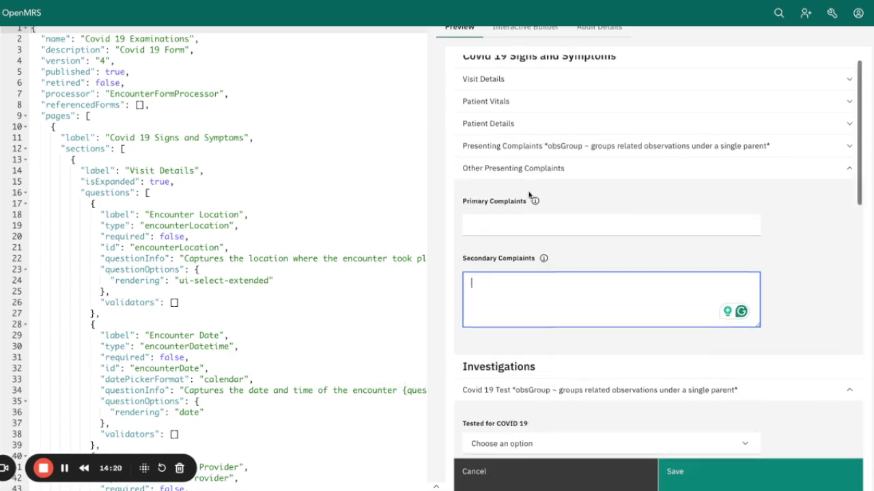
scroll(529, 195, "down", 5)
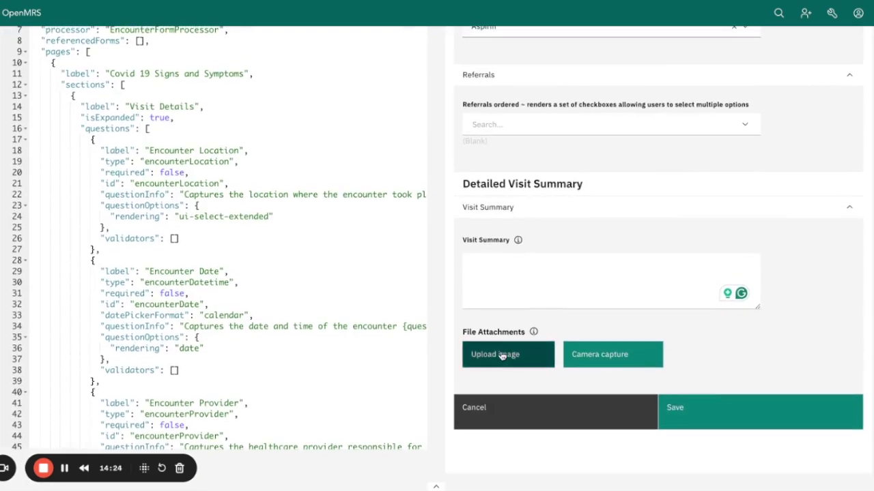
mouse_move(534, 332)
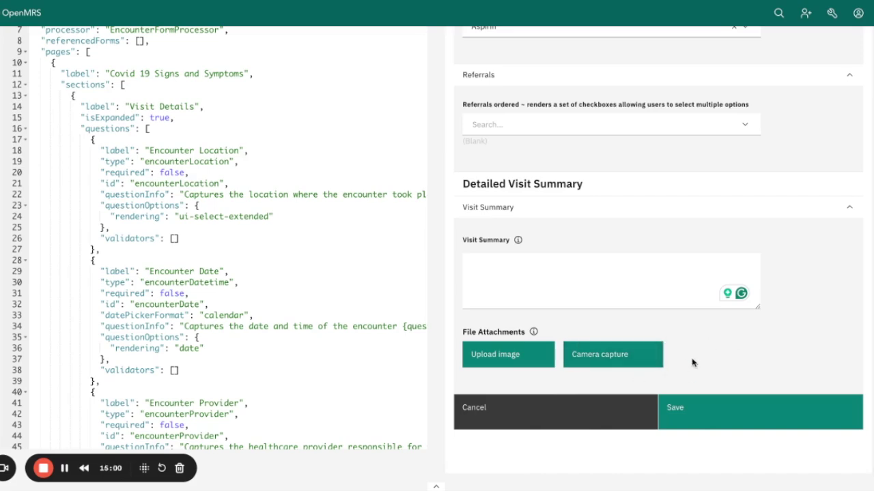
scroll(693, 362, "up", 1)
scroll(693, 363, "up", 1)
scroll(375, 250, "up", 5)
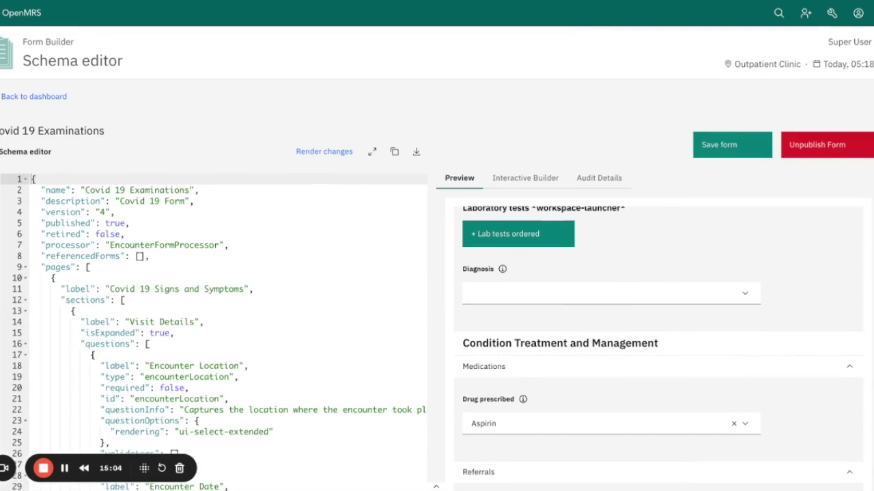
scroll(472, 269, "up", 5)
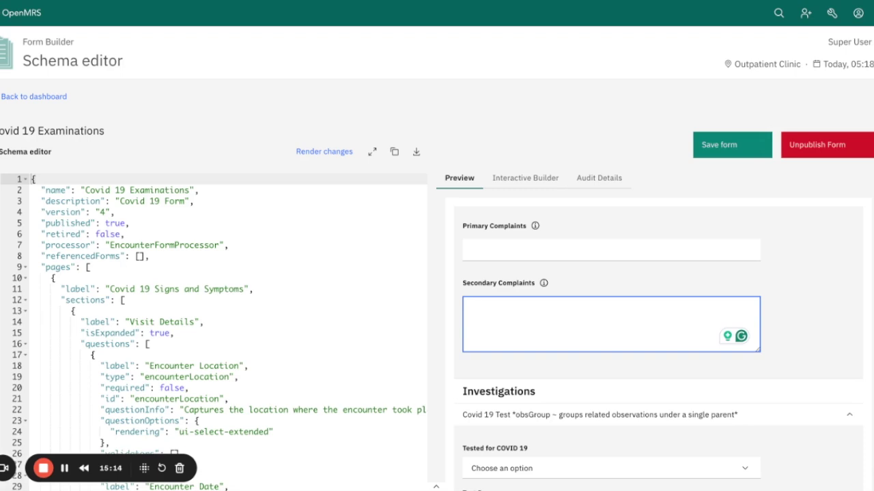
scroll(306, 281, "down", 1)
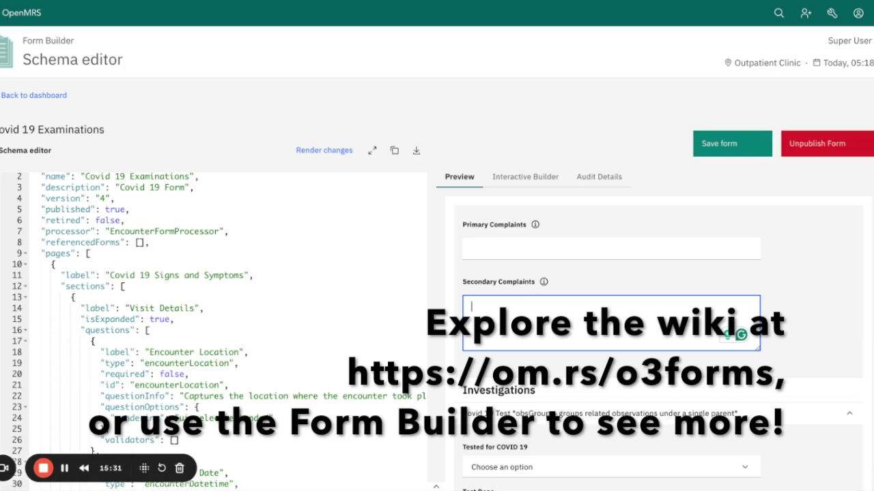
scroll(218, 327, "down", 1)
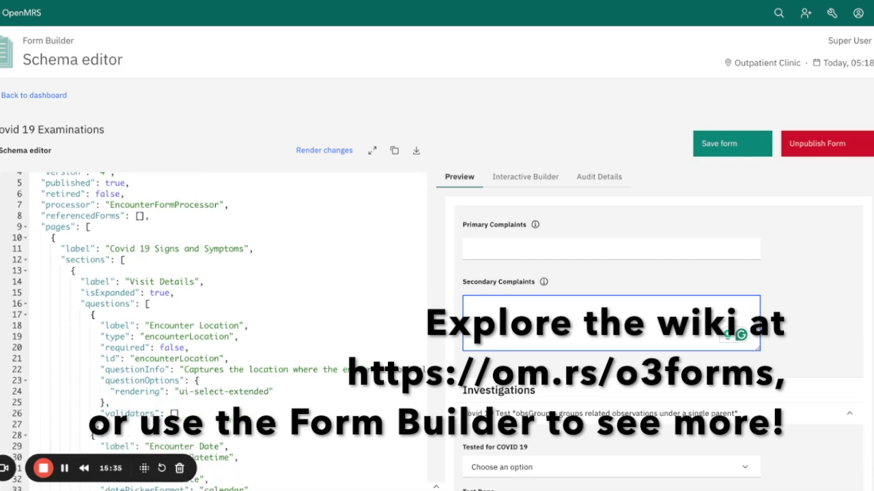